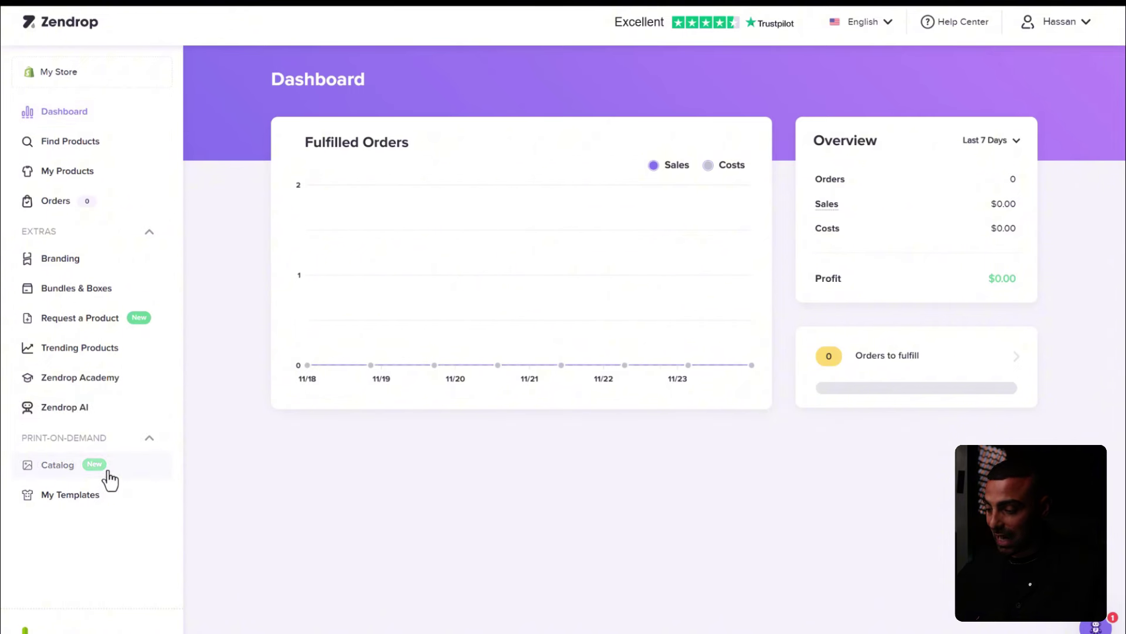
# Open Zendrop's print-on-demand catalog and look through its product collections, from Bestsellers to Spring & summer
pyautogui.click(58, 465)
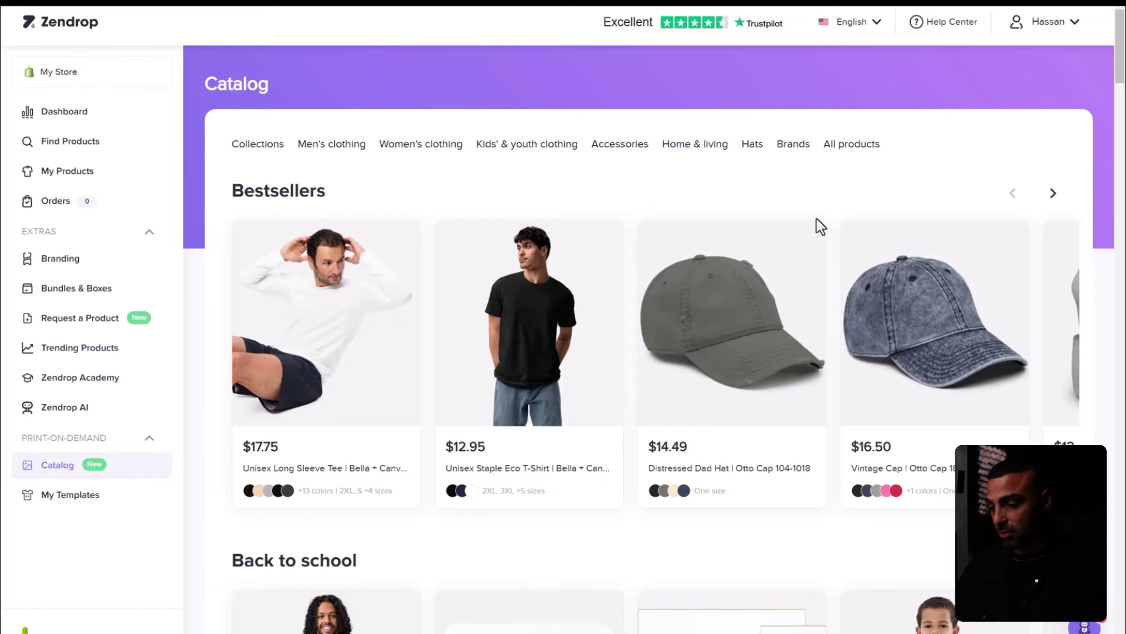
pyautogui.scroll(-5, 899, 285)
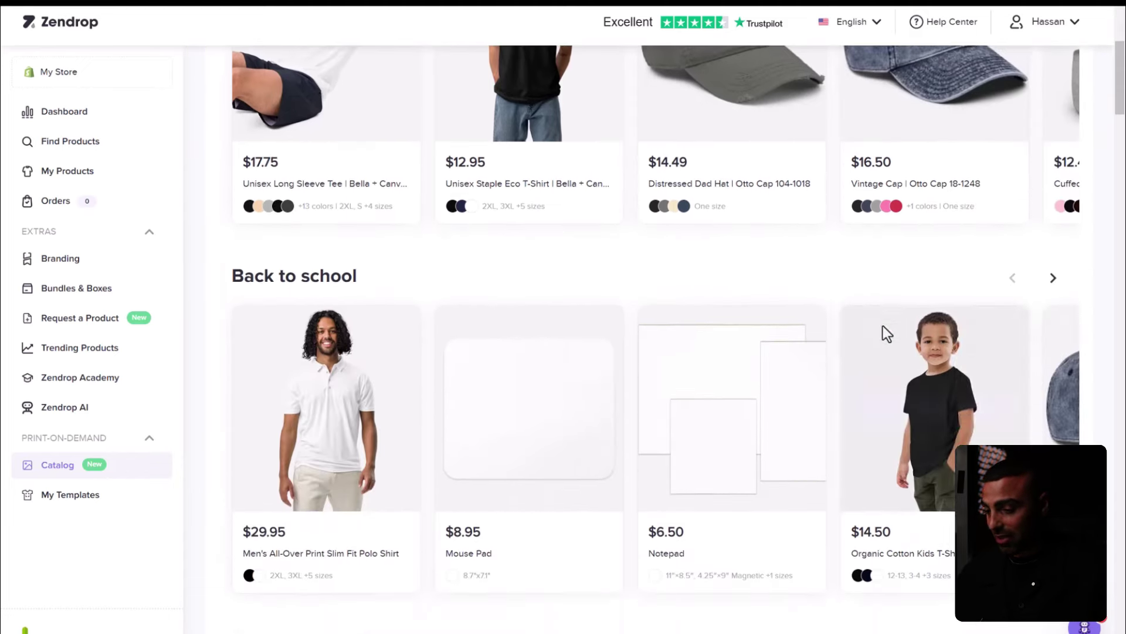
pyautogui.scroll(-14, 857, 346)
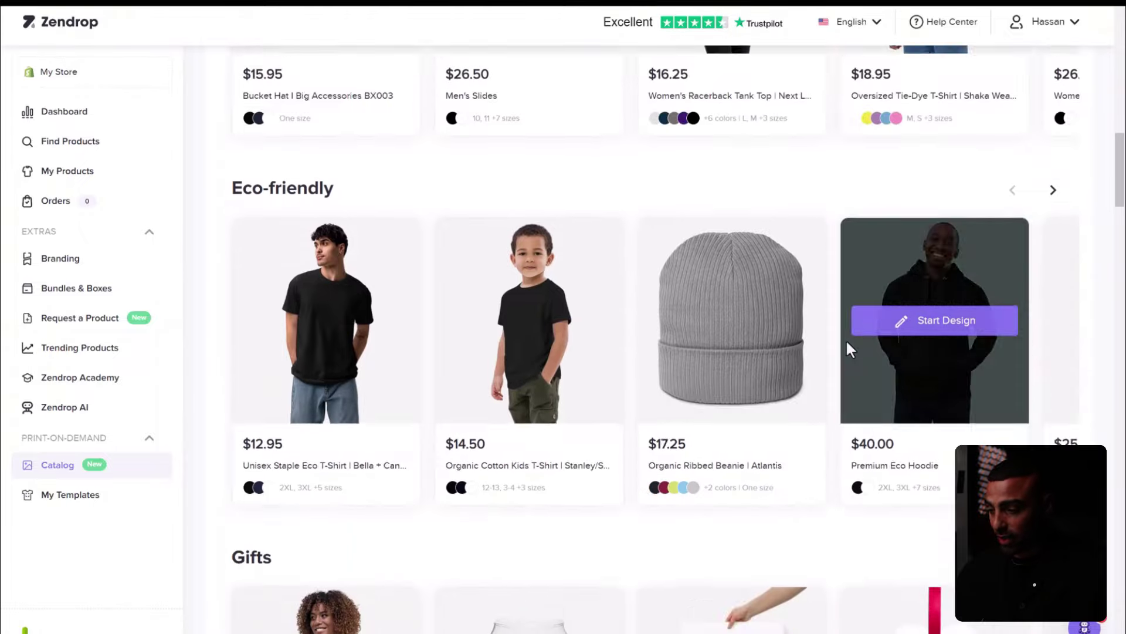
pyautogui.scroll(-18, 847, 344)
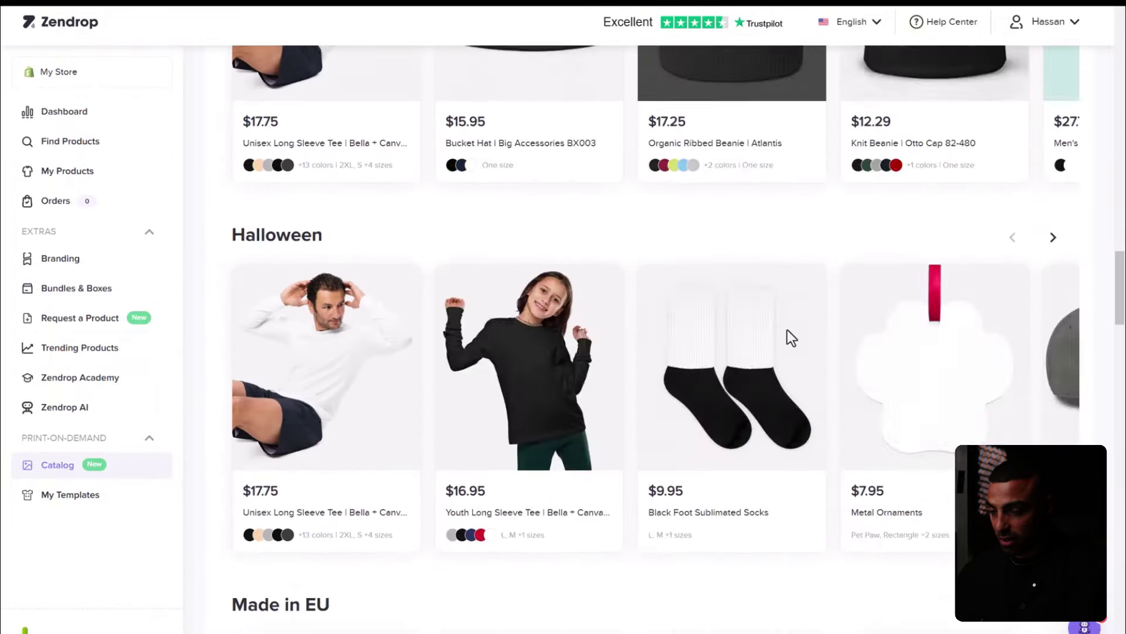
pyautogui.scroll(-20, 788, 335)
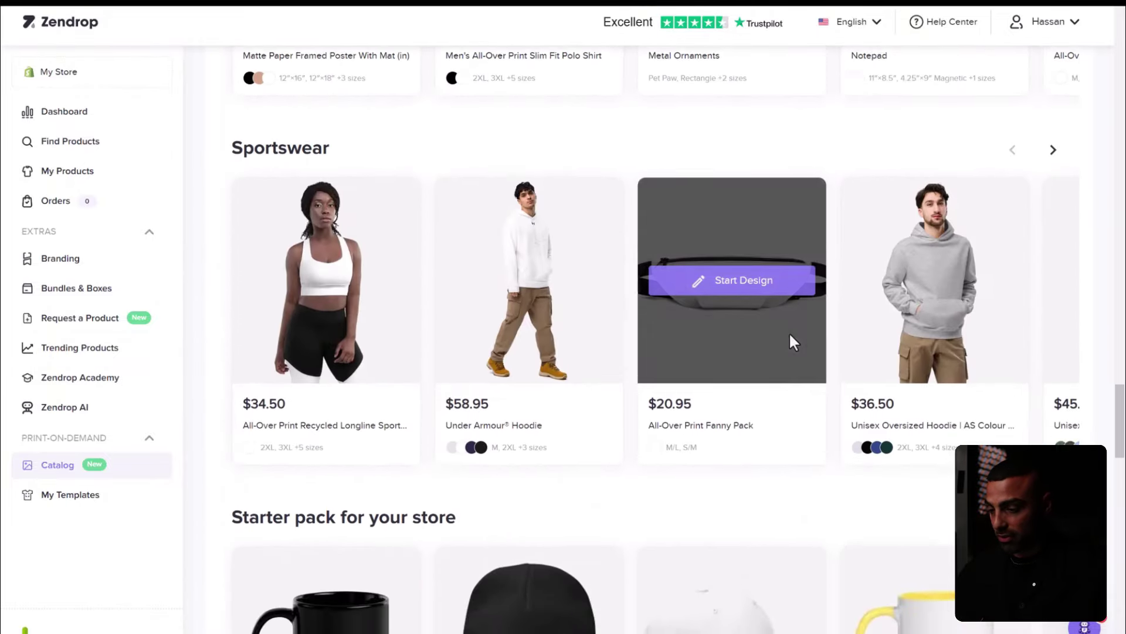
pyautogui.scroll(-20, 790, 334)
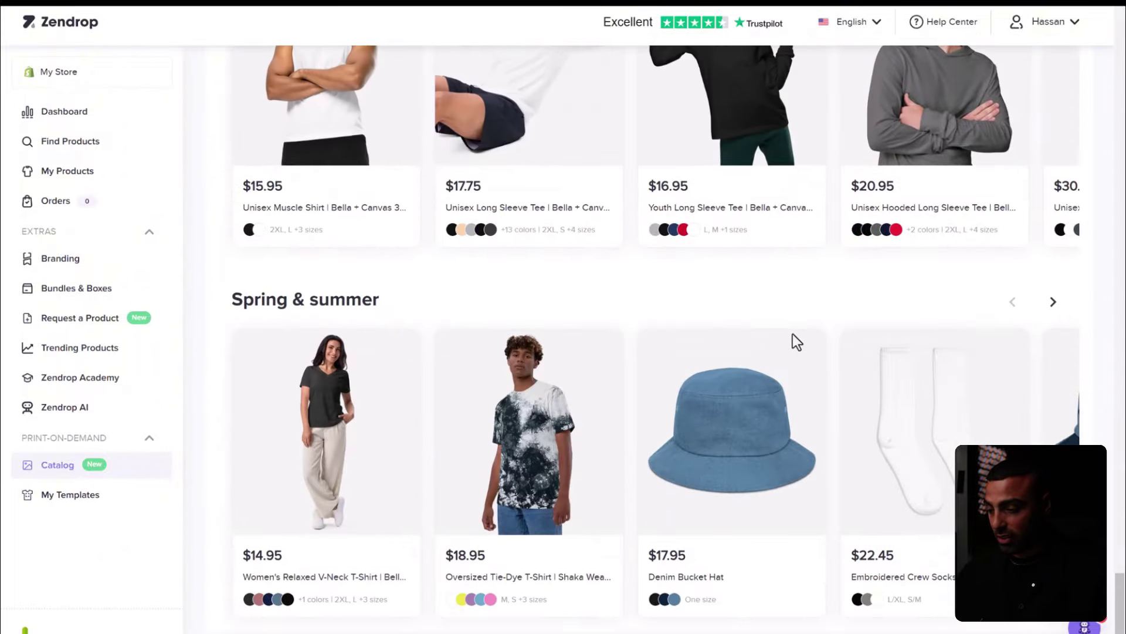
pyautogui.scroll(20, 793, 335)
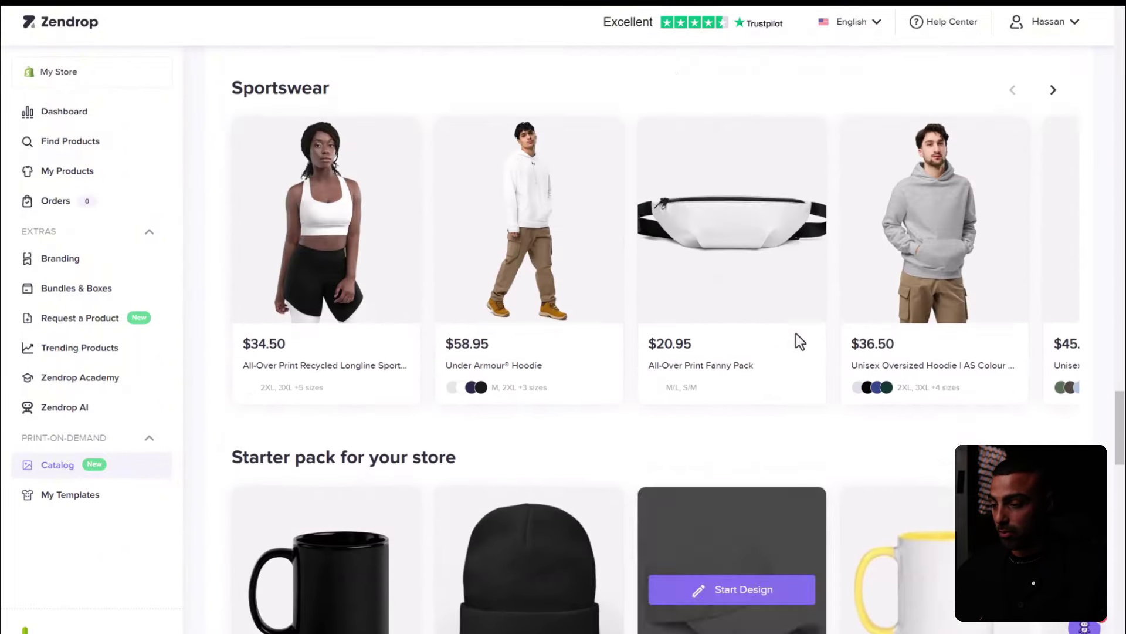
pyautogui.scroll(20, 796, 337)
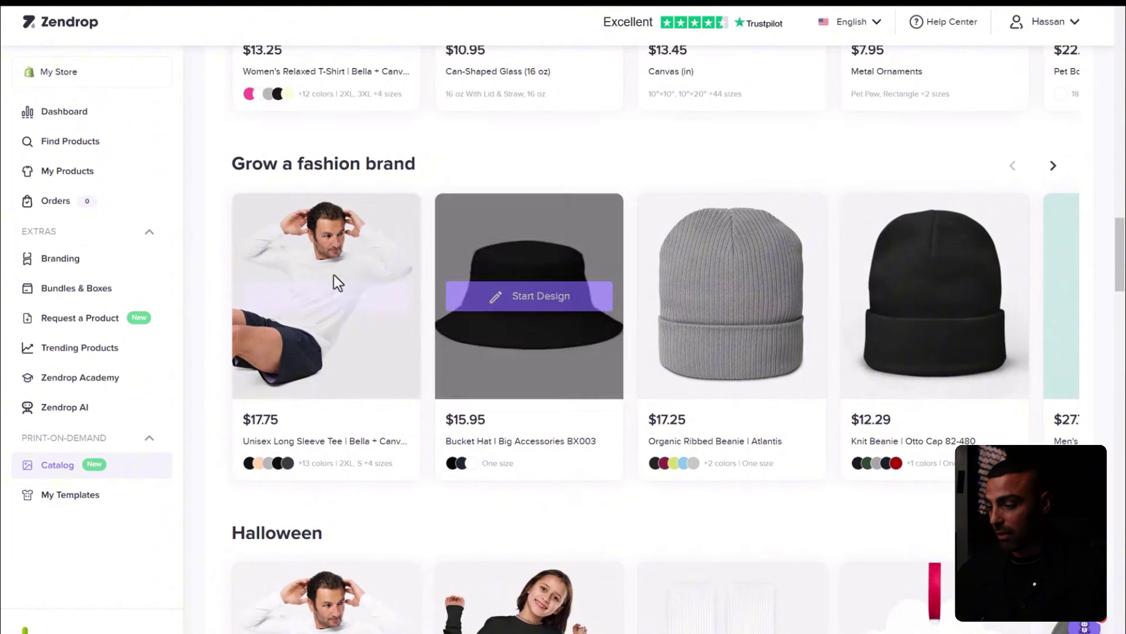
# Start designing the Women's Relaxed T-Shirt and view its back, inside label, outside label and front print areas
pyautogui.moveTo(325, 274)
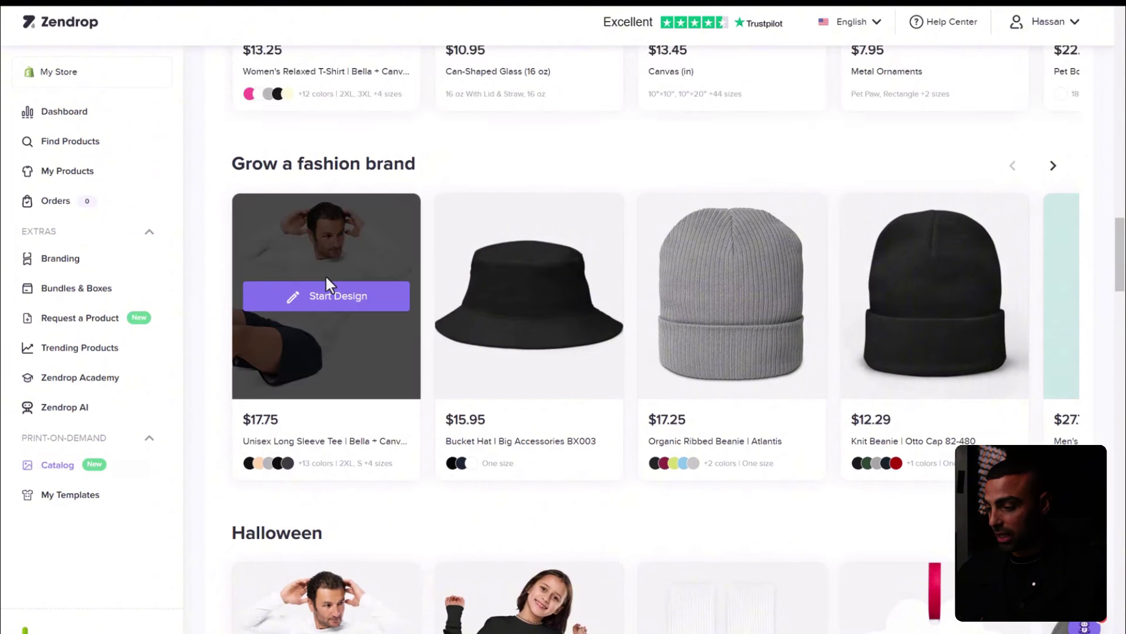
pyautogui.click(369, 301)
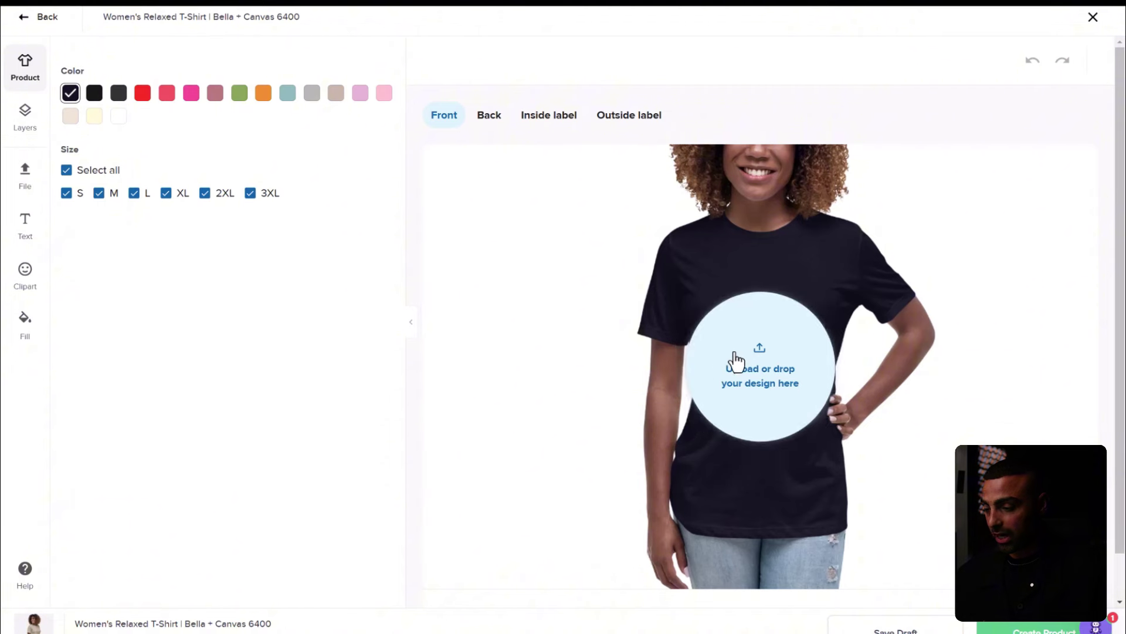
pyautogui.click(491, 118)
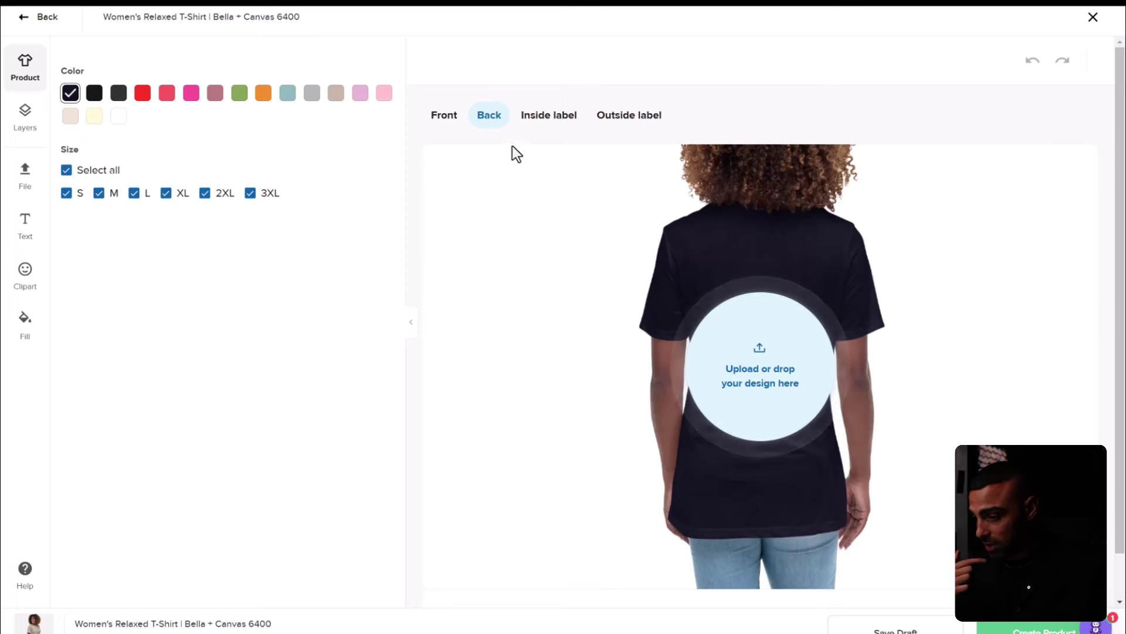
pyautogui.click(551, 122)
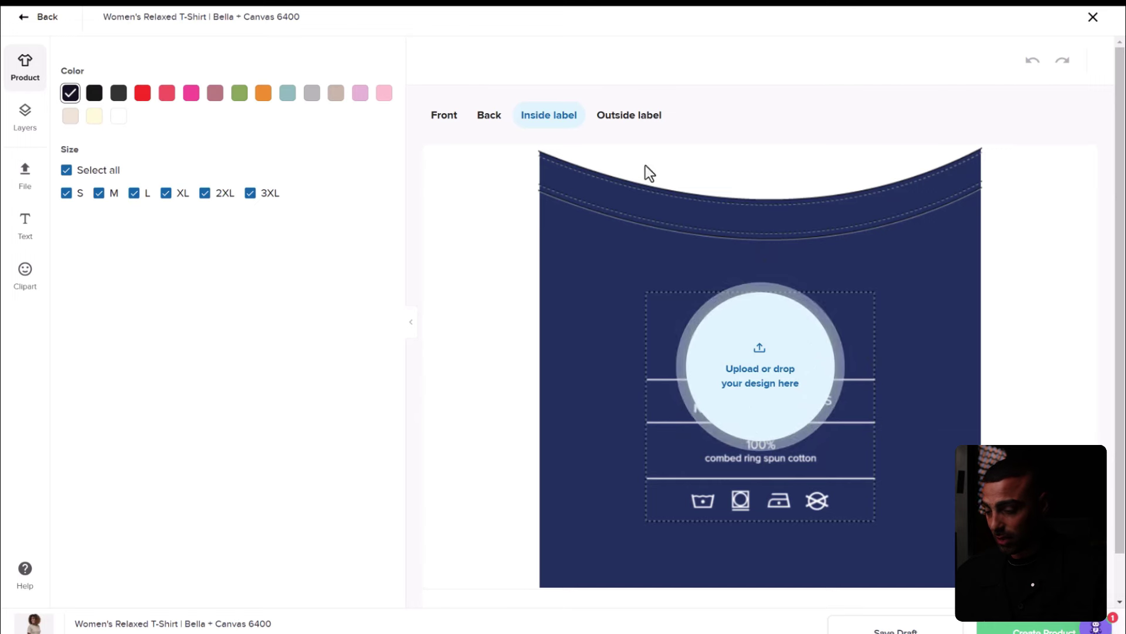
pyautogui.click(638, 121)
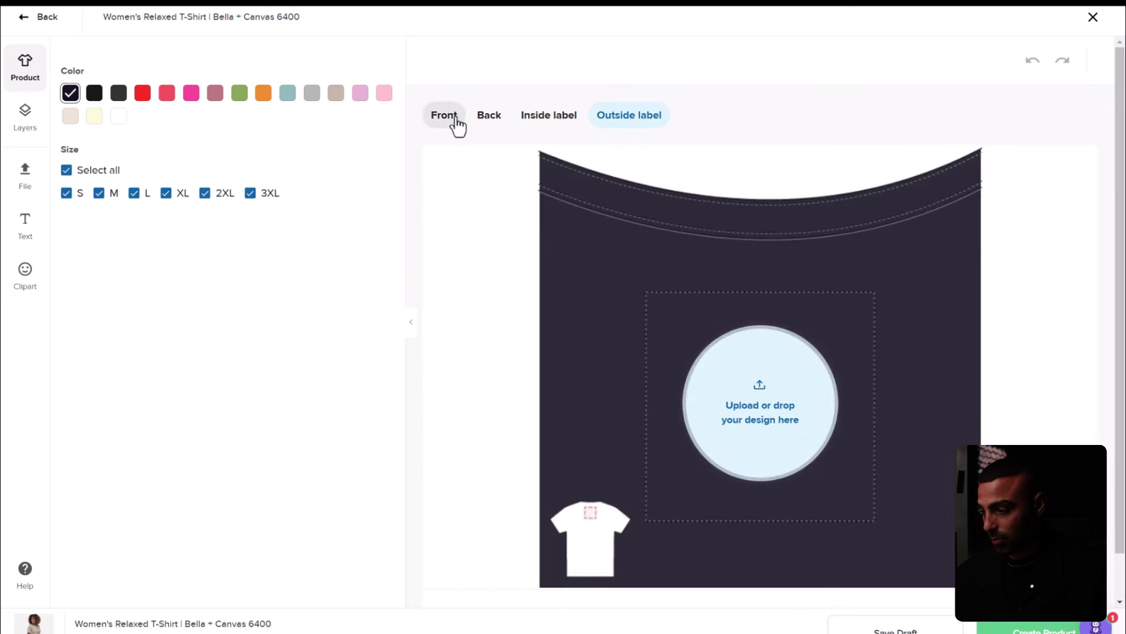
pyautogui.click(456, 120)
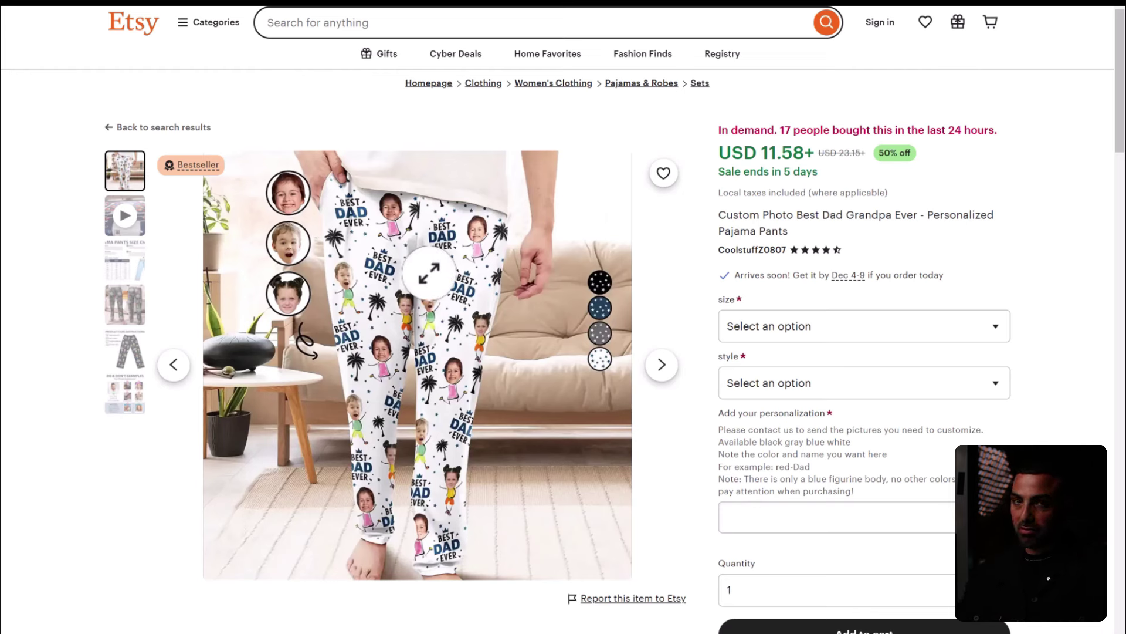
# Examine the main photo of the Custom Photo Best Dad Grandpa Ever pajama pants listing on Etsy
pyautogui.scroll(-1, 417, 245)
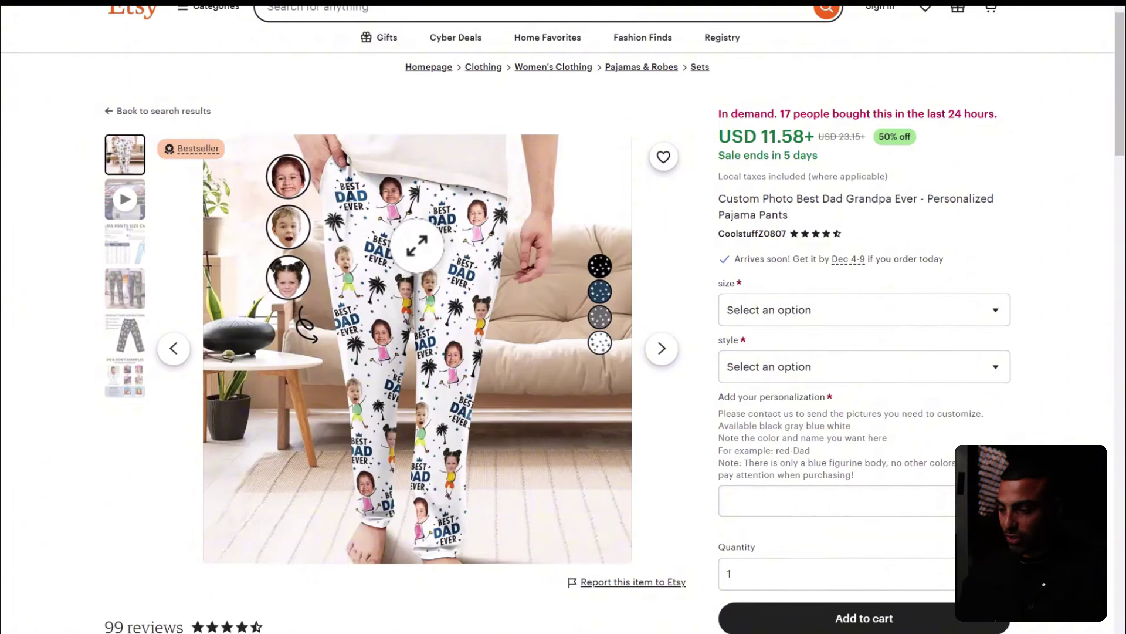
pyautogui.rightClick(417, 246)
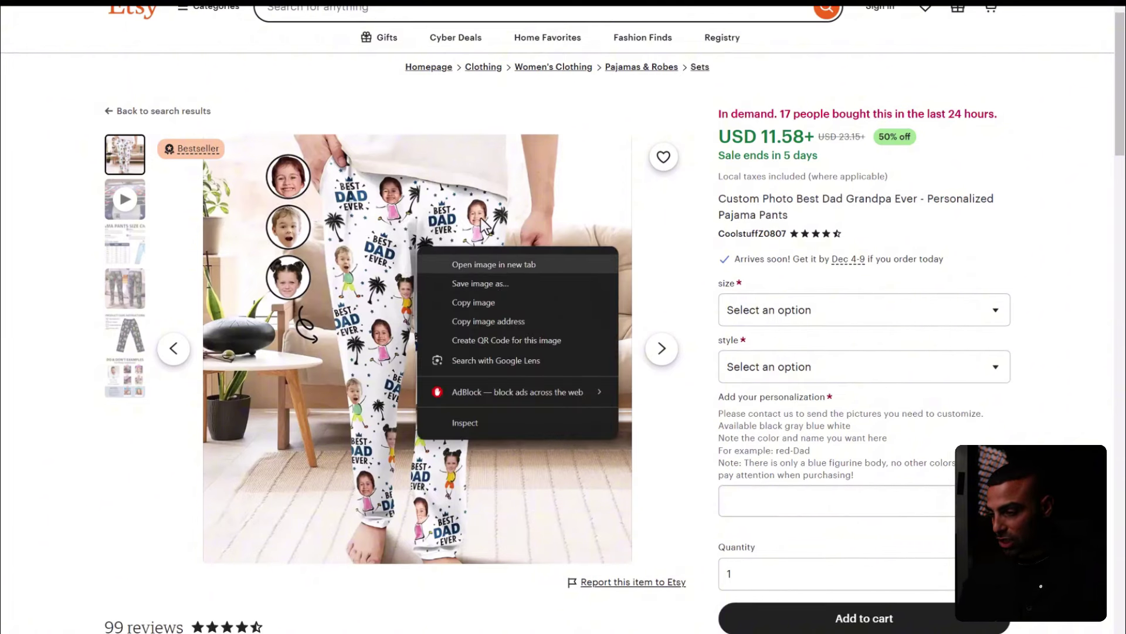
pyautogui.scroll(-1, 489, 93)
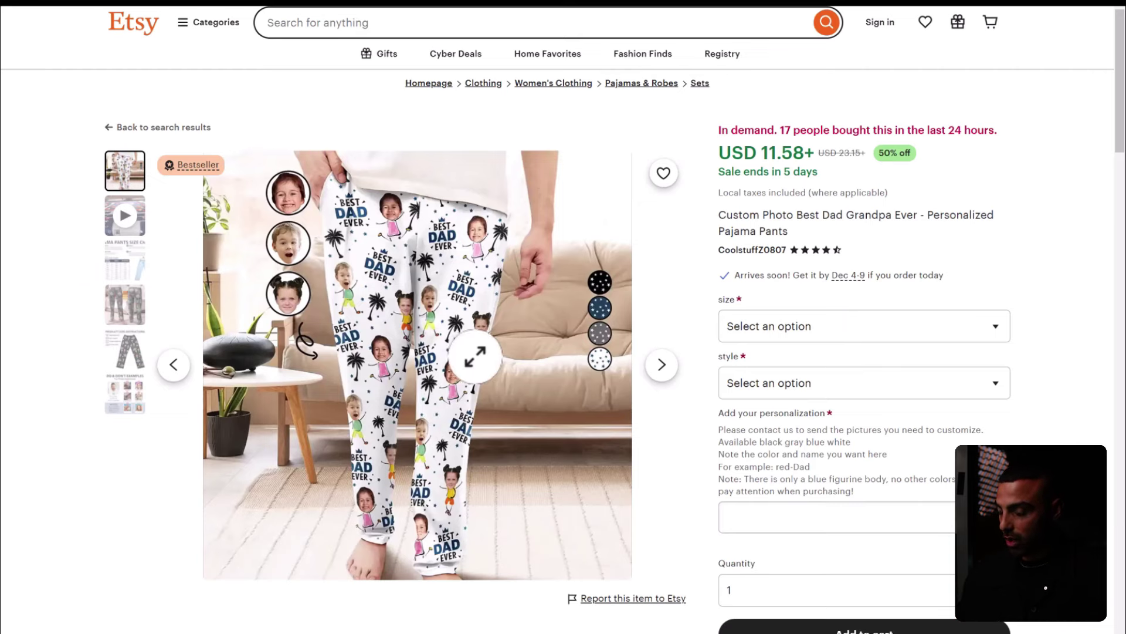
# Return to the Etsy search results and browse the custom pajama listings for design ideas
pyautogui.hotkey('alt', 'Left')
pyautogui.scroll(-7, 555, 269)
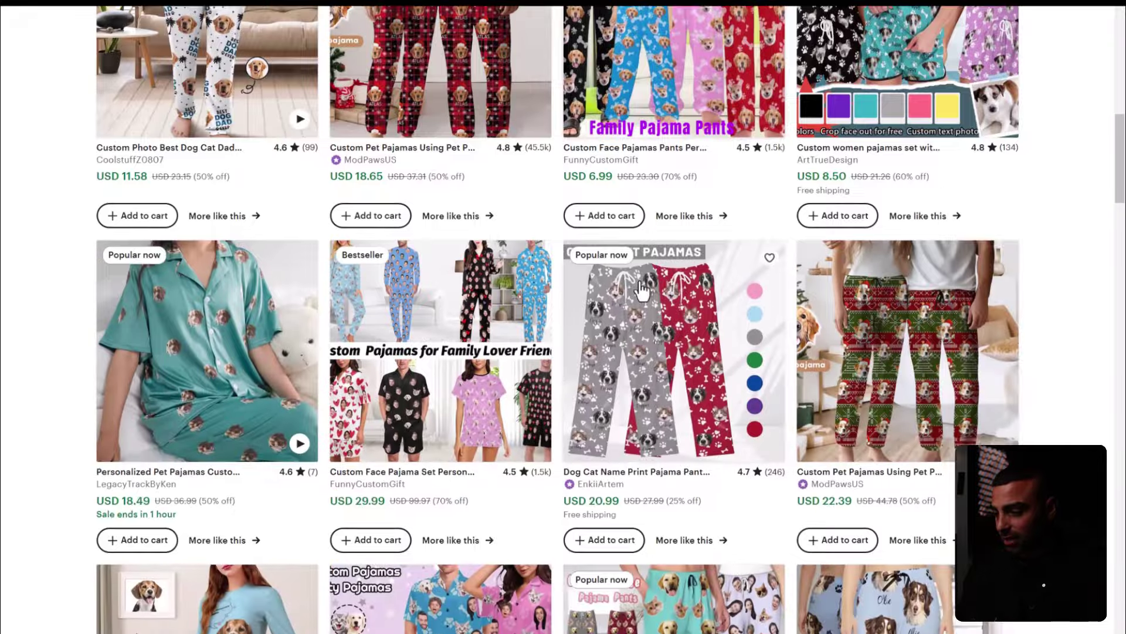
pyautogui.scroll(-10, 641, 288)
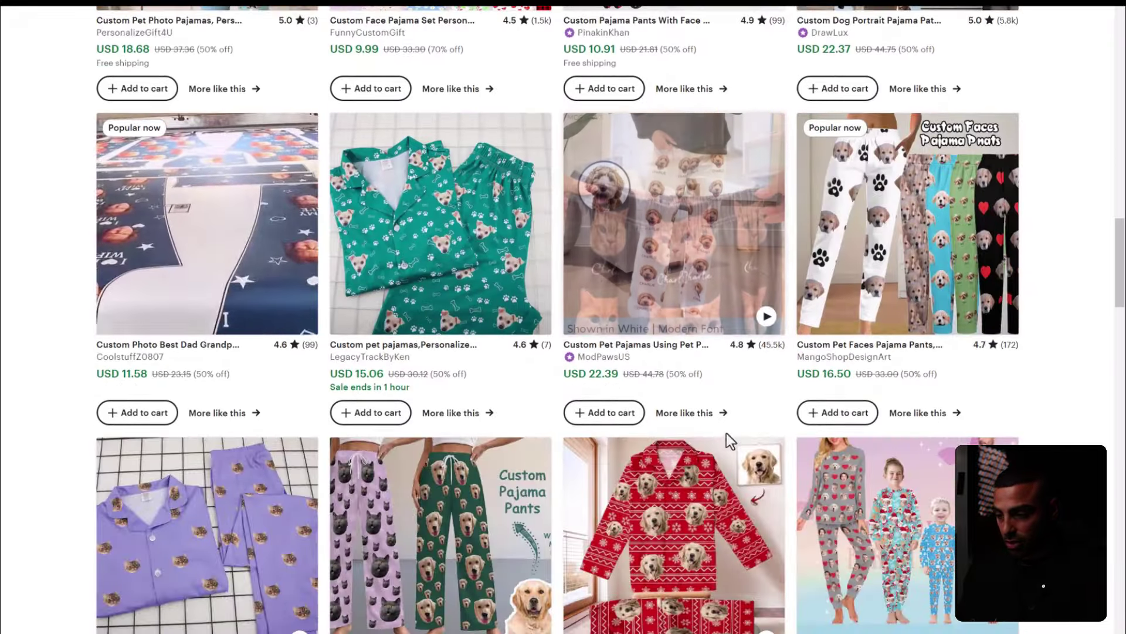
pyautogui.scroll(-2, 915, 393)
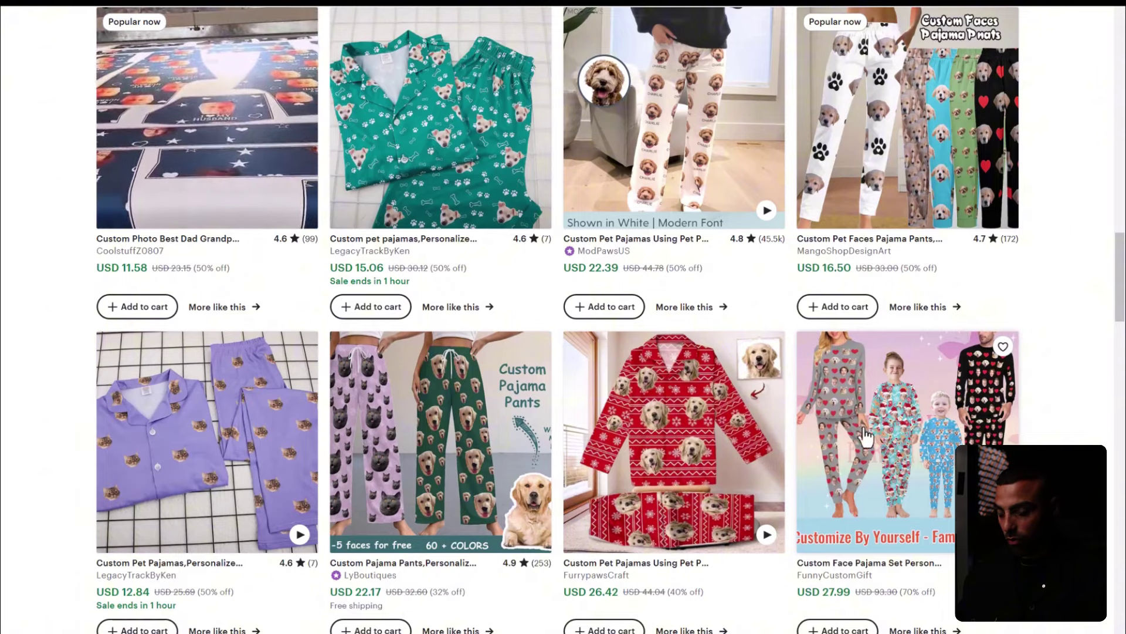
pyautogui.scroll(-10, 880, 428)
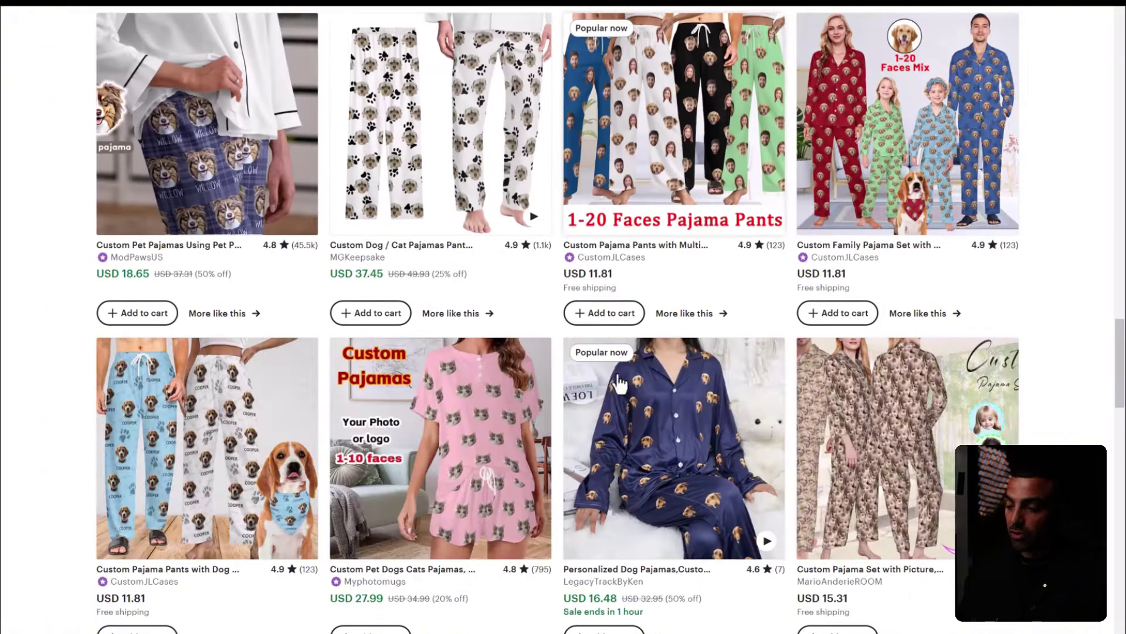
pyautogui.scroll(-5, 562, 410)
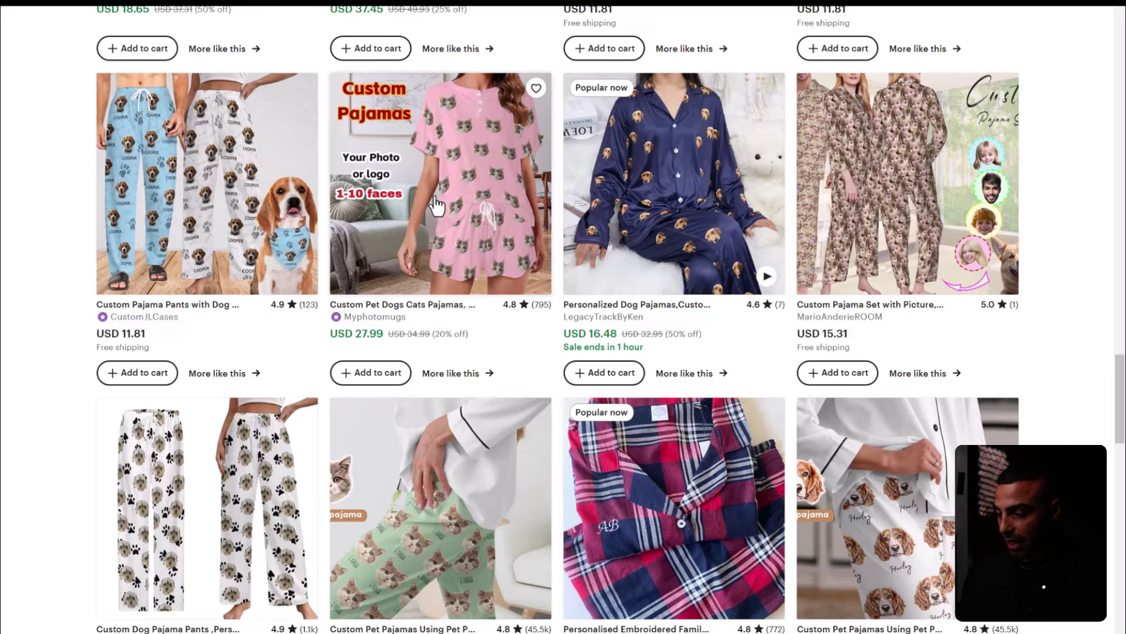
pyautogui.scroll(-2, 444, 208)
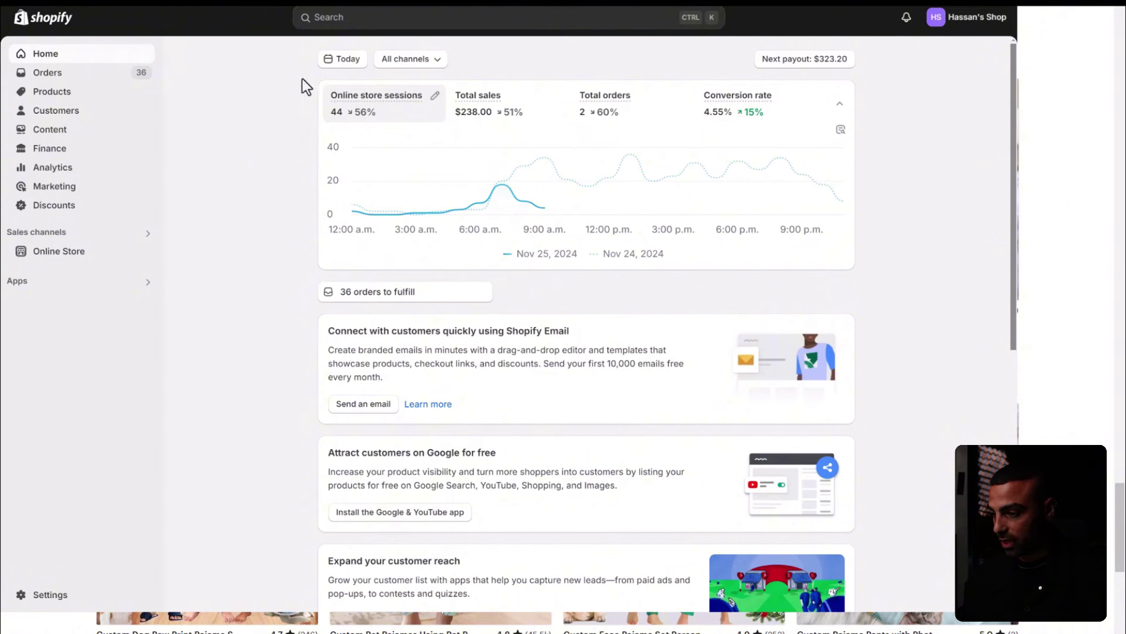
# Switch to the Shopify admin and set the home dashboard's date range to November 19–25, 2024
pyautogui.click(355, 61)
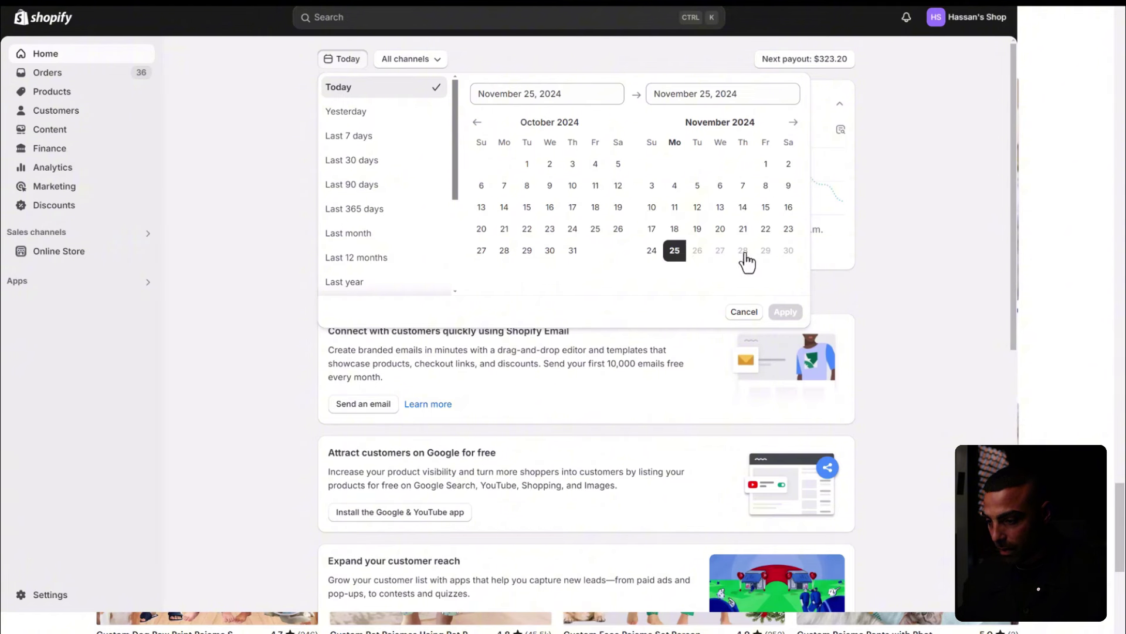
pyautogui.click(698, 231)
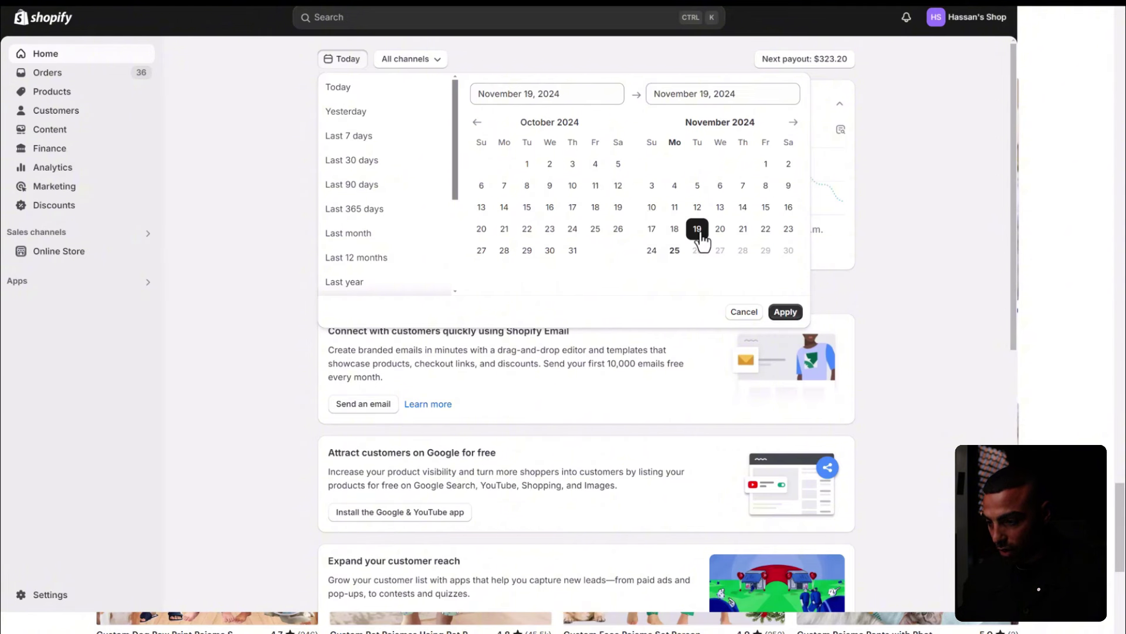
pyautogui.click(674, 251)
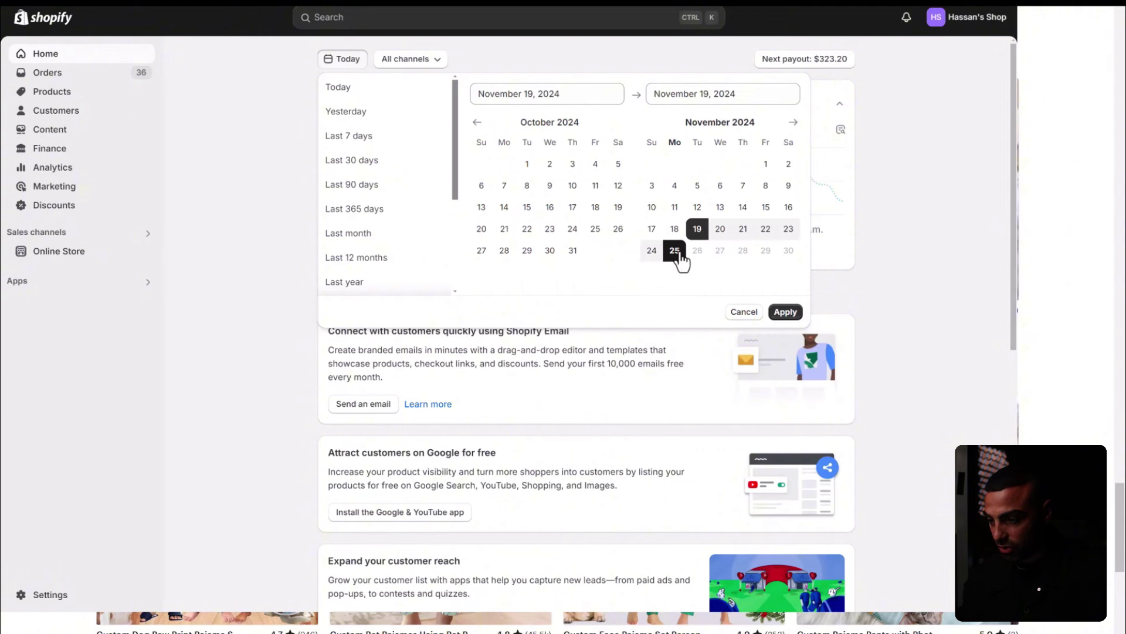
pyautogui.click(786, 312)
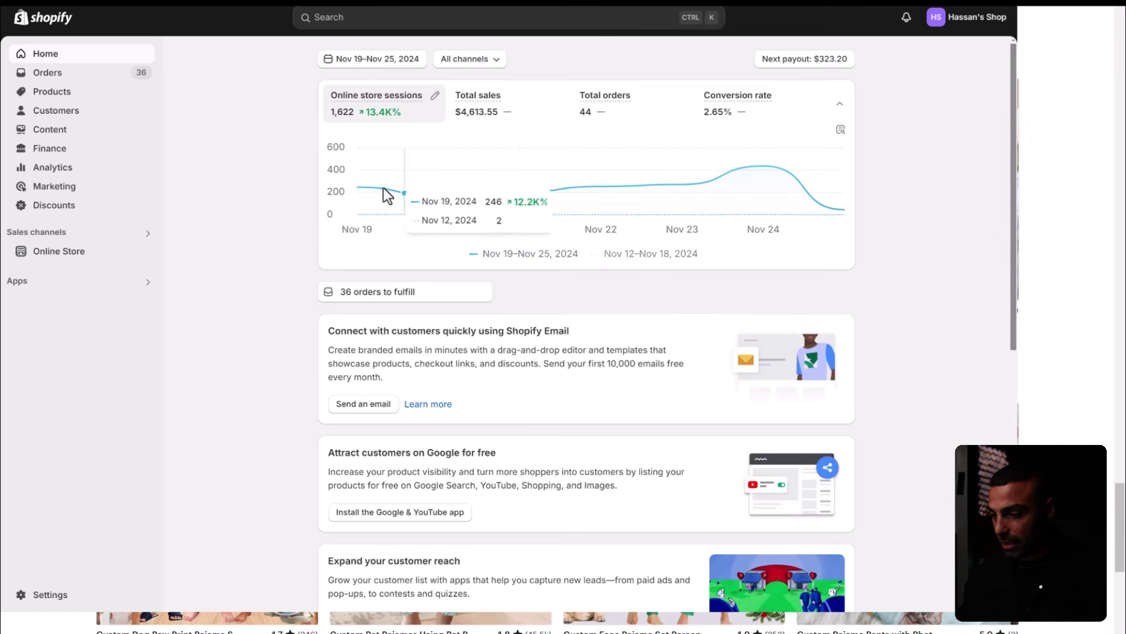
# Set the dashboard's date range to November 11–25, 2024
pyautogui.click(392, 61)
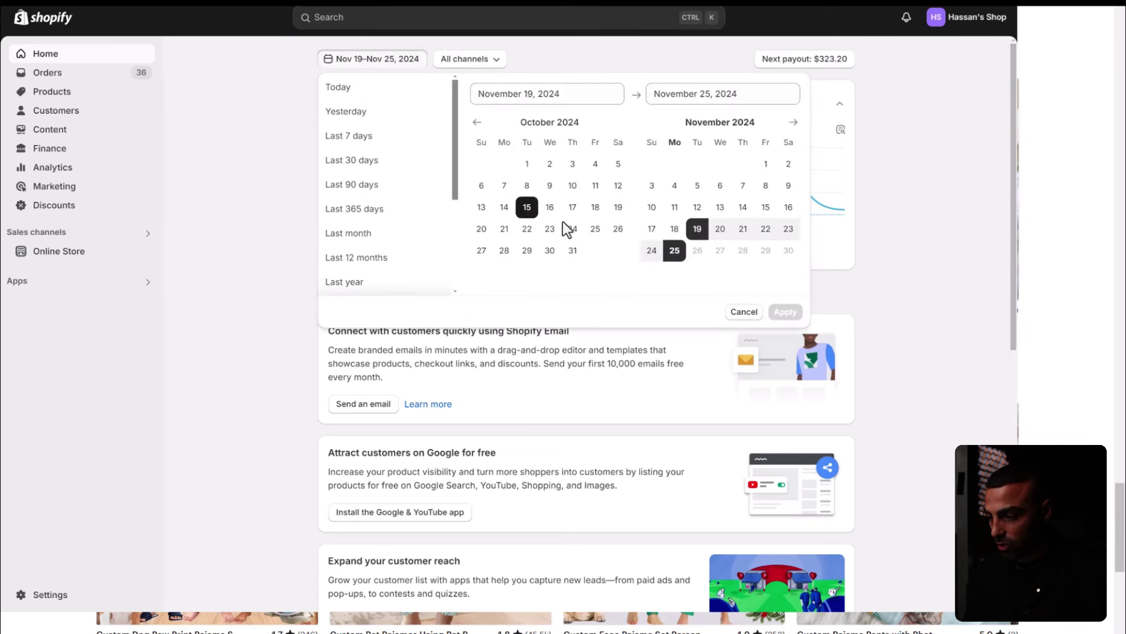
pyautogui.click(674, 208)
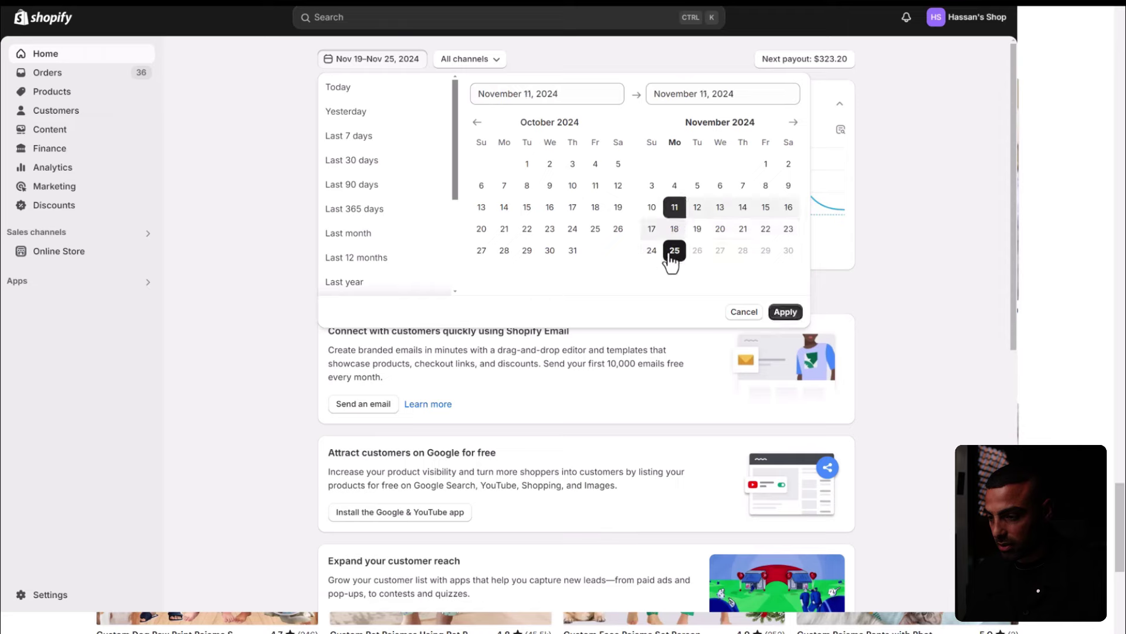
pyautogui.click(674, 251)
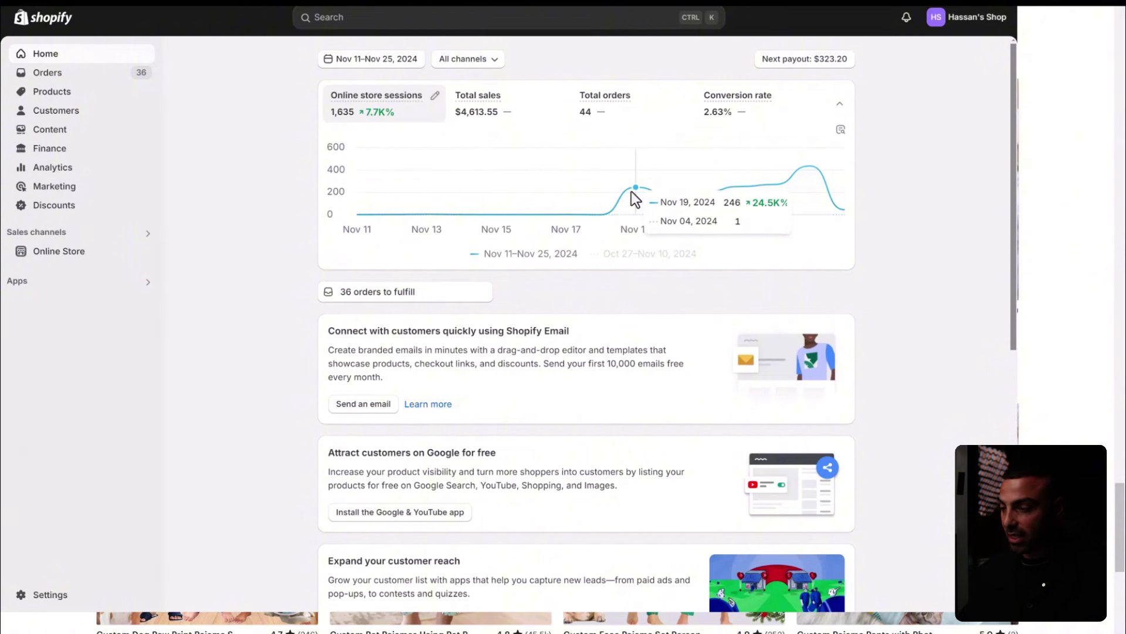
# Compare the total sales and online store sessions charts, ending on total sales
pyautogui.click(535, 112)
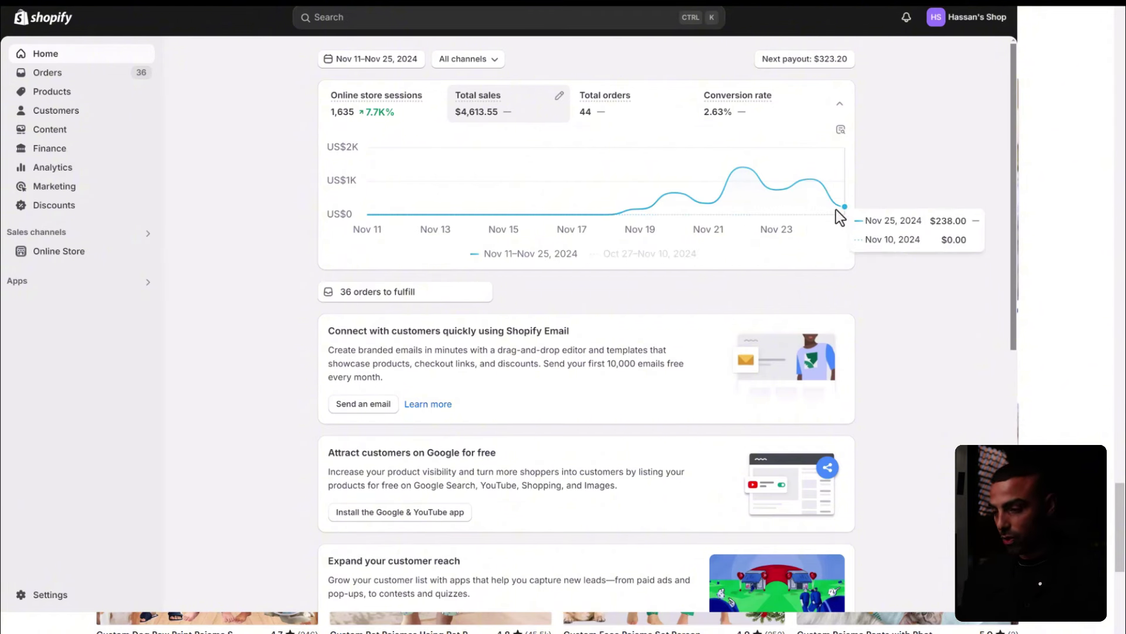
pyautogui.click(413, 114)
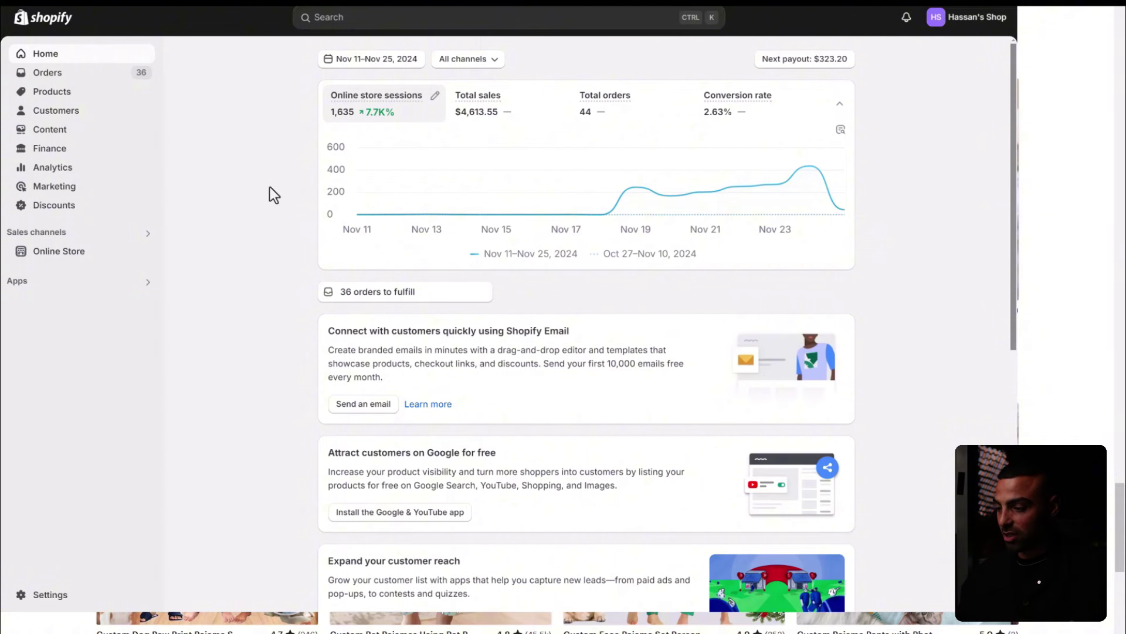
pyautogui.click(543, 113)
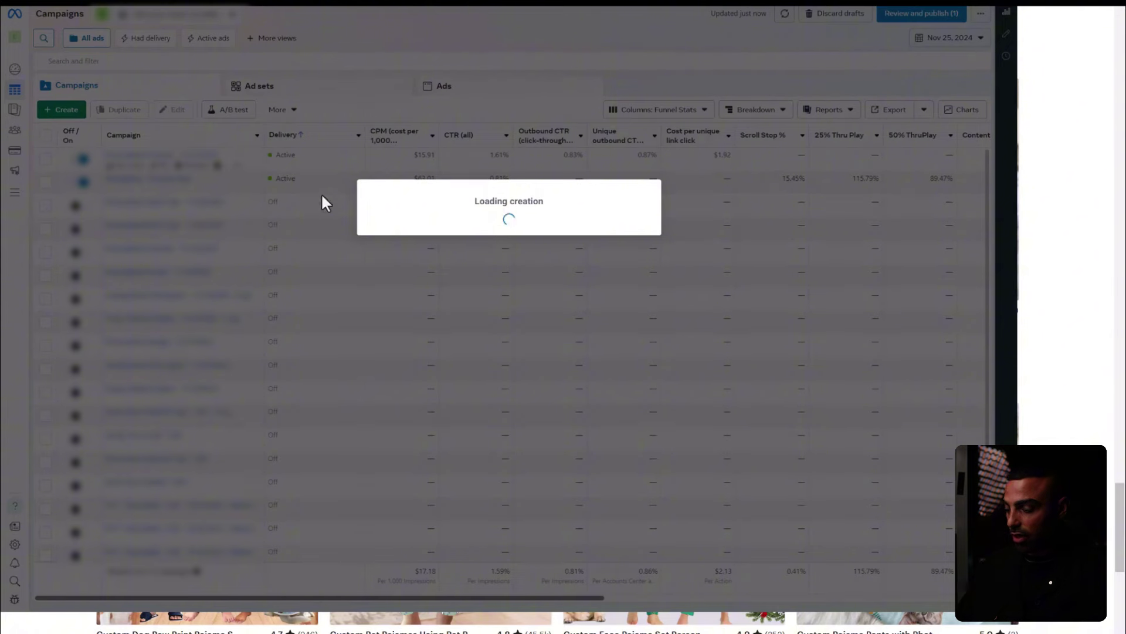
# Create a new campaign with the Sales objective using the manual sales campaign setup
pyautogui.click(425, 328)
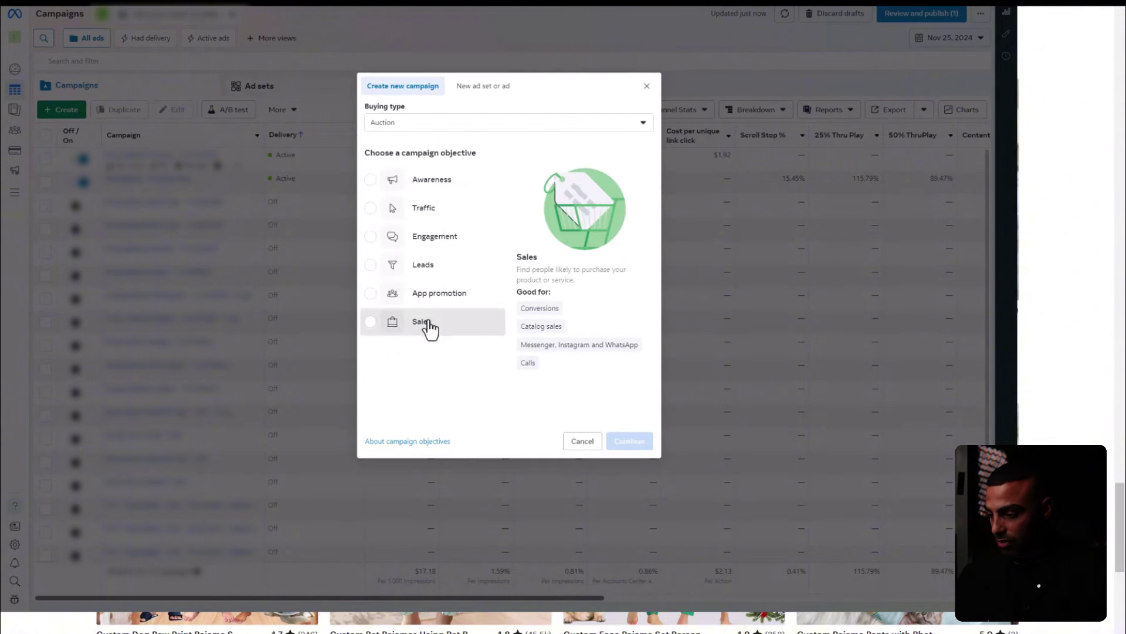
pyautogui.click(631, 446)
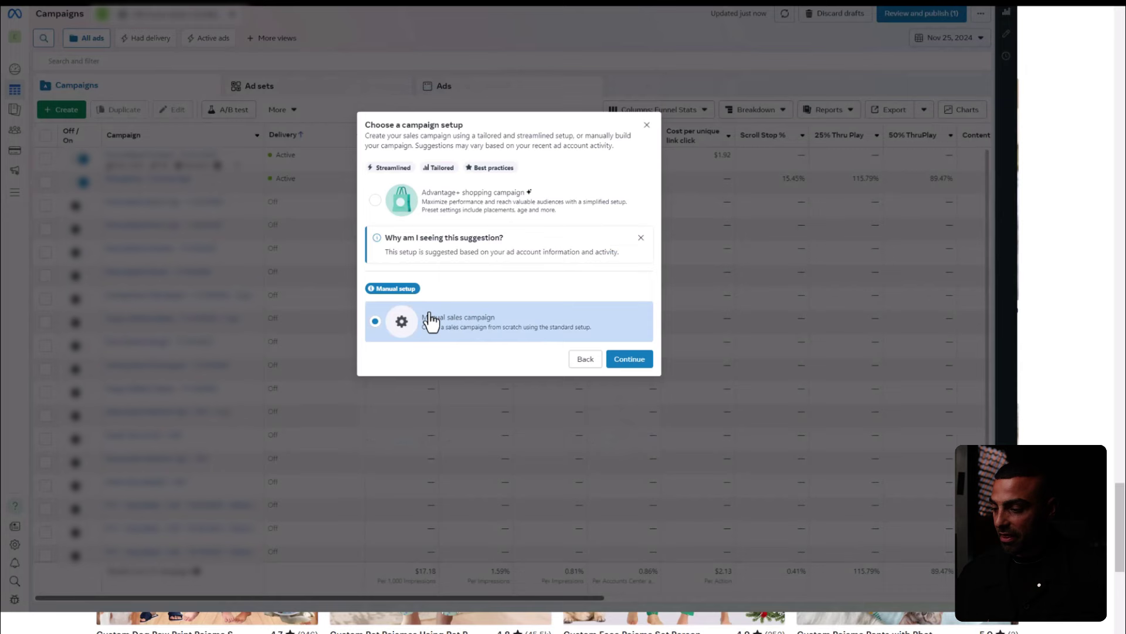
pyautogui.click(629, 361)
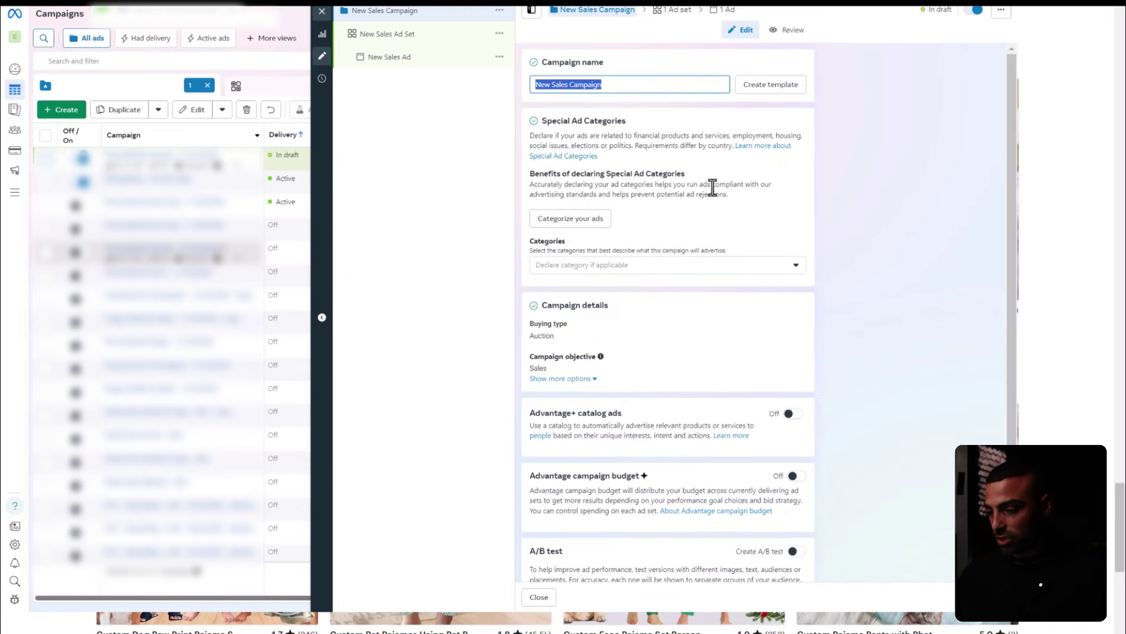
# Look over the campaign-level settings, then open the new ad set and set its conversion location to Website
pyautogui.scroll(-1, 715, 191)
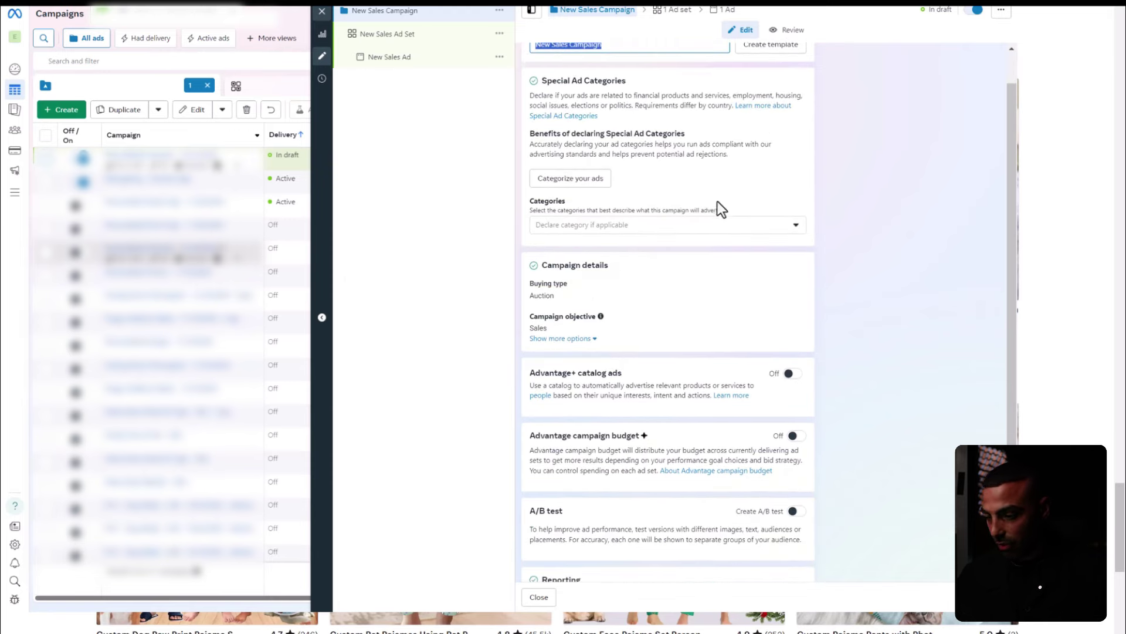
pyautogui.scroll(1, 708, 203)
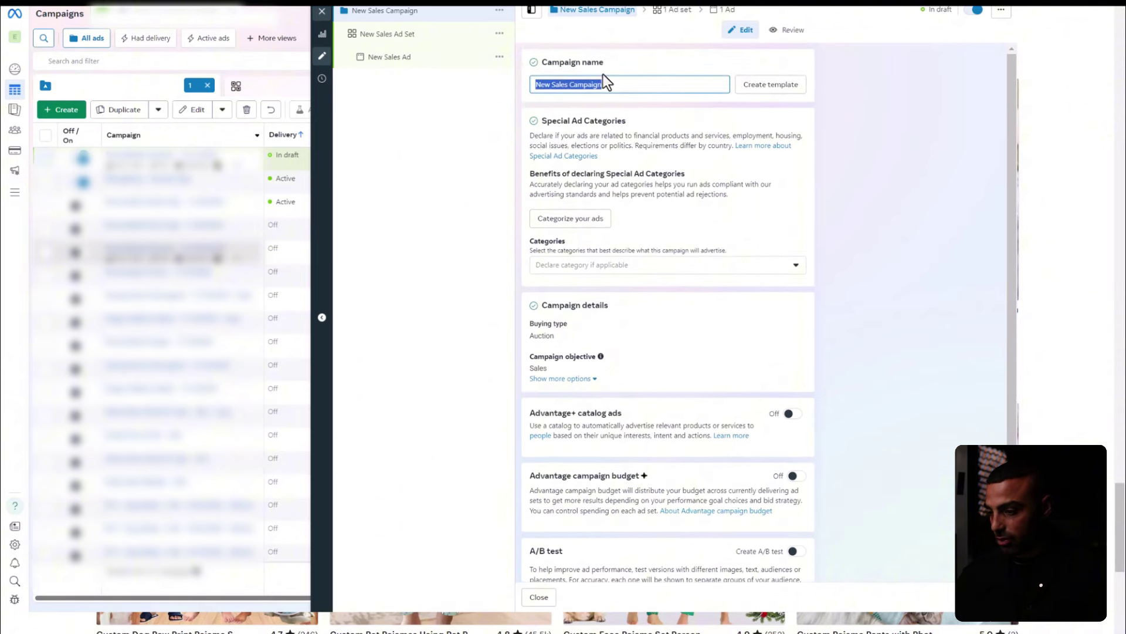
pyautogui.scroll(-4, 651, 206)
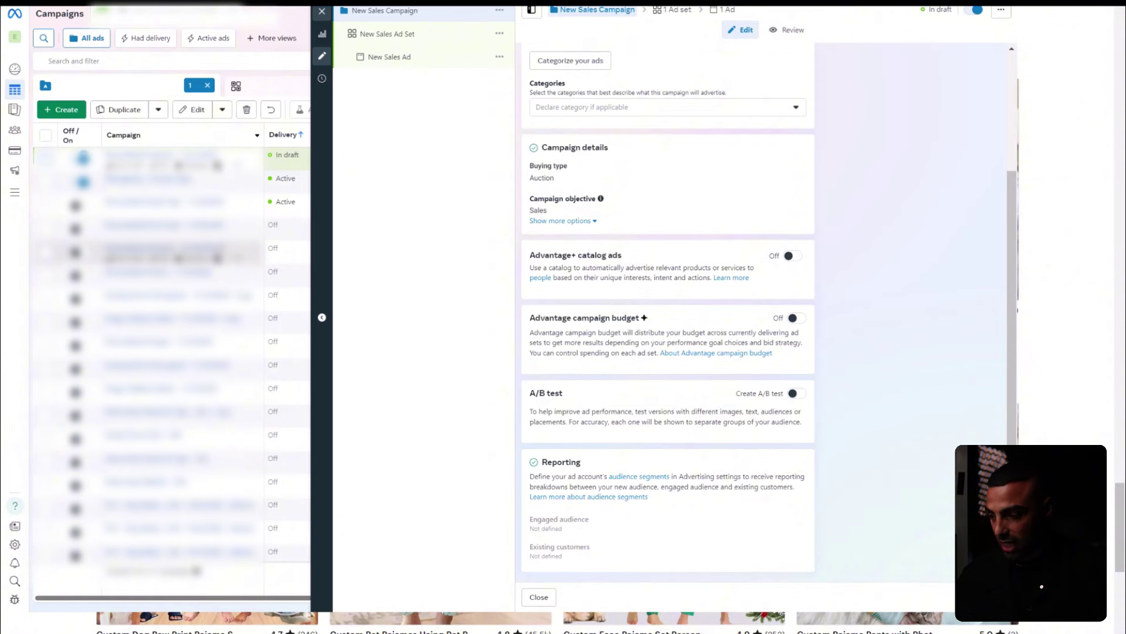
pyautogui.click(673, 9)
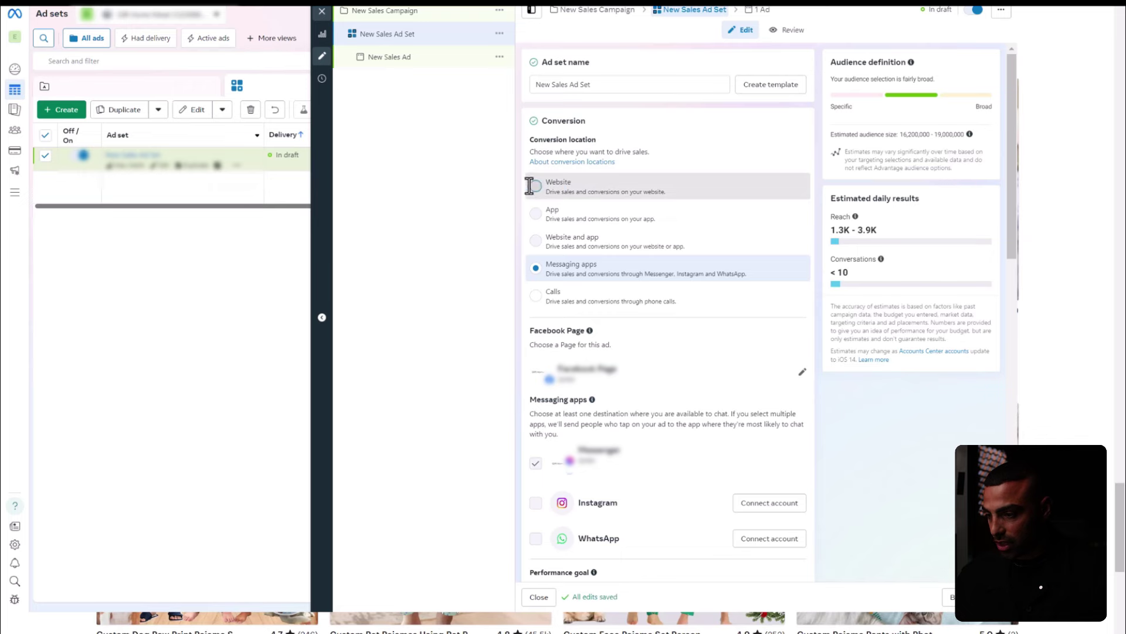
pyautogui.click(536, 186)
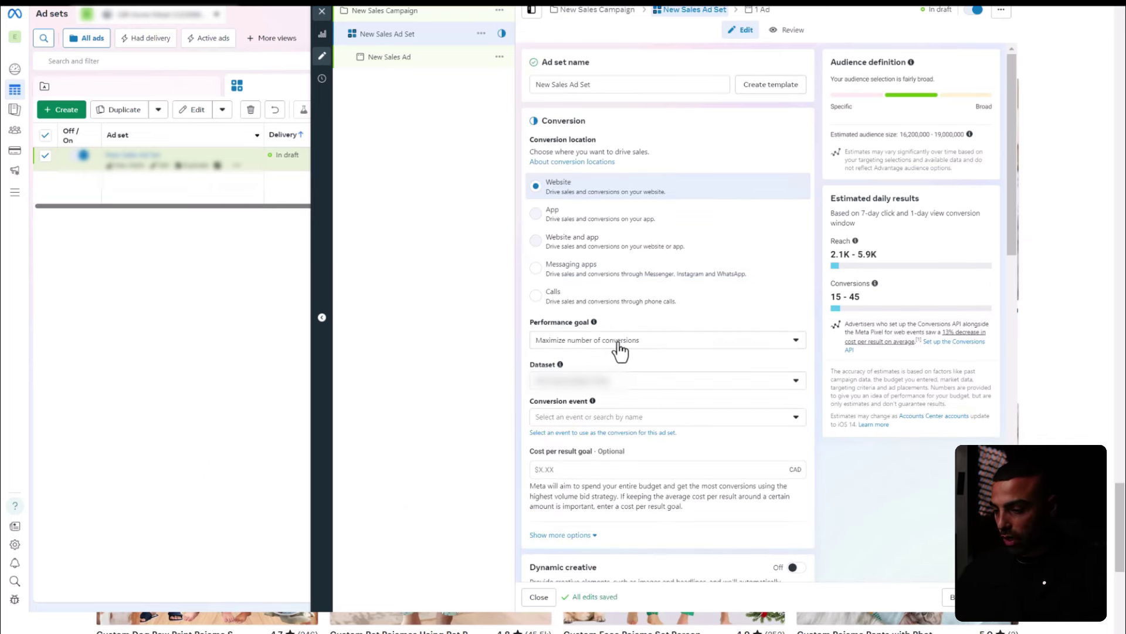
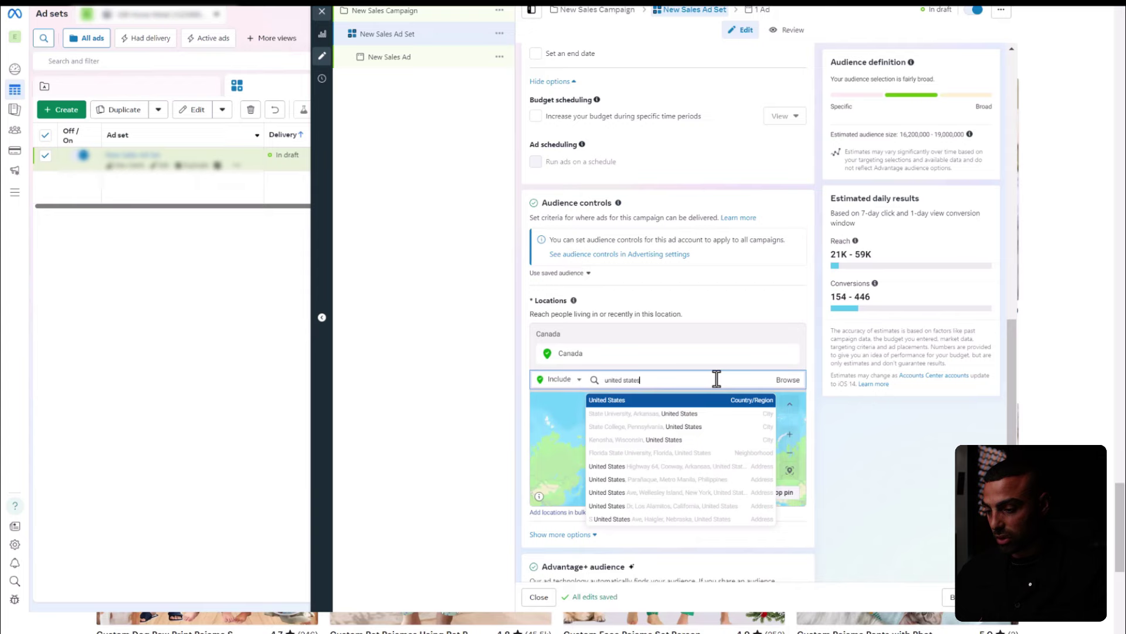
# Replace Canada with United States in the ad set's locations and switch to the original audience options
pyautogui.press('Return')
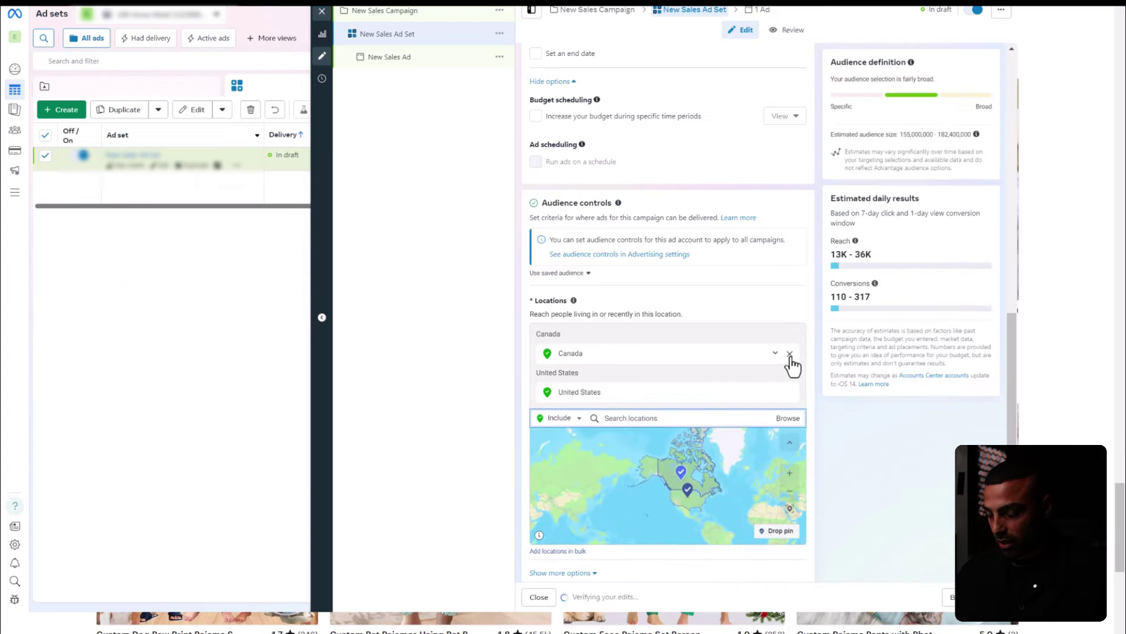
pyautogui.click(790, 353)
pyautogui.scroll(-5, 818, 369)
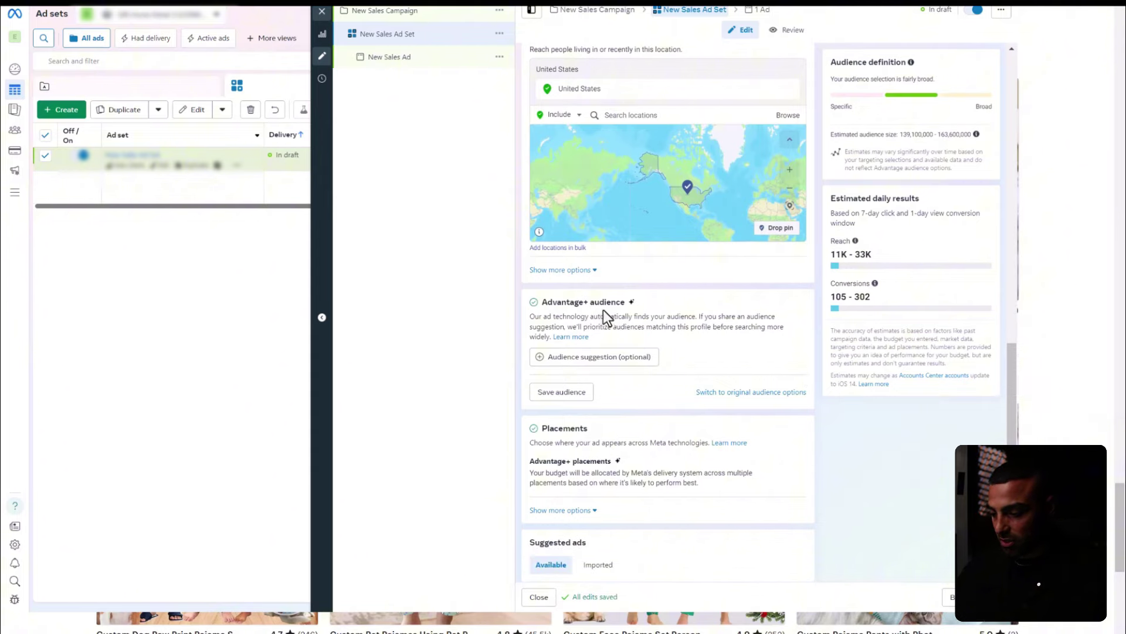
pyautogui.click(742, 393)
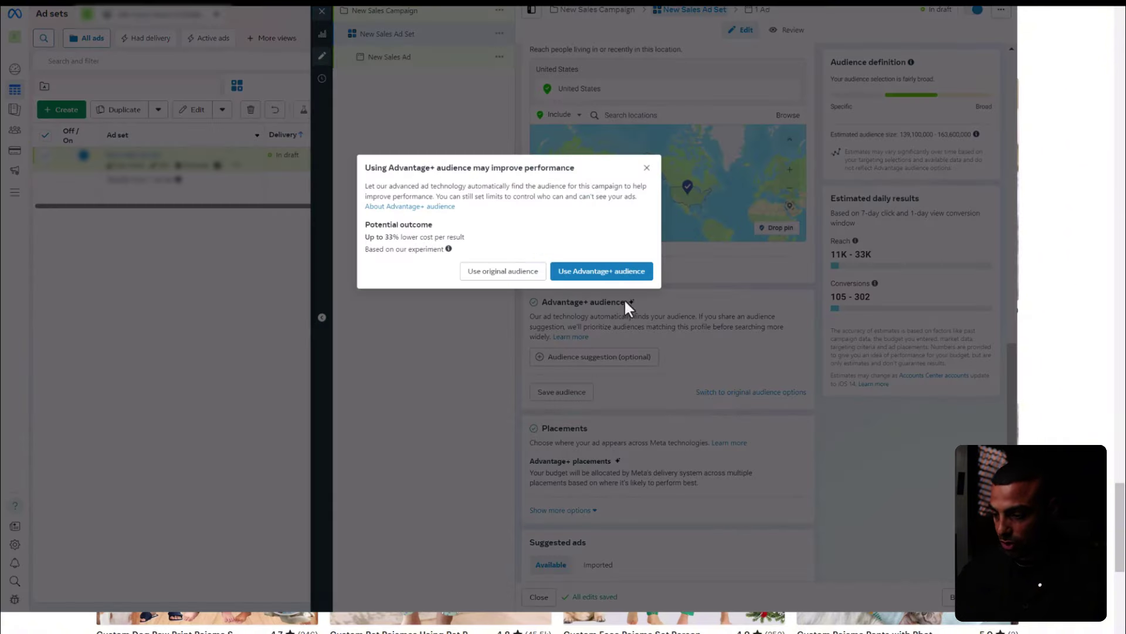
pyautogui.click(508, 273)
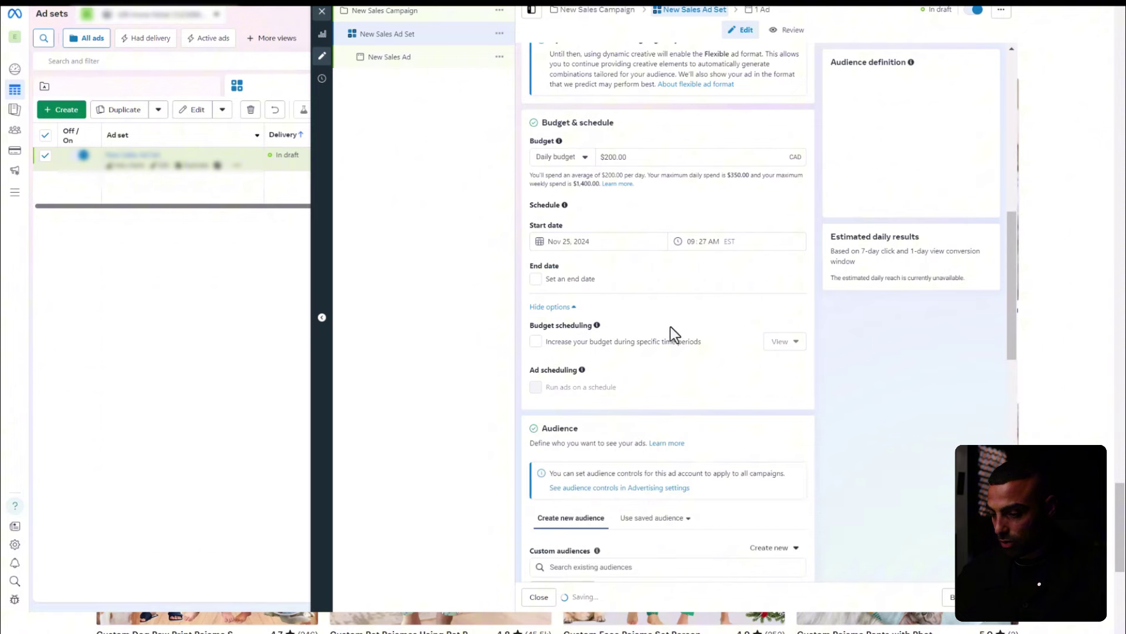
# Add the Dogs (animals) interest to the ad set's detailed targeting
pyautogui.scroll(-7, 689, 329)
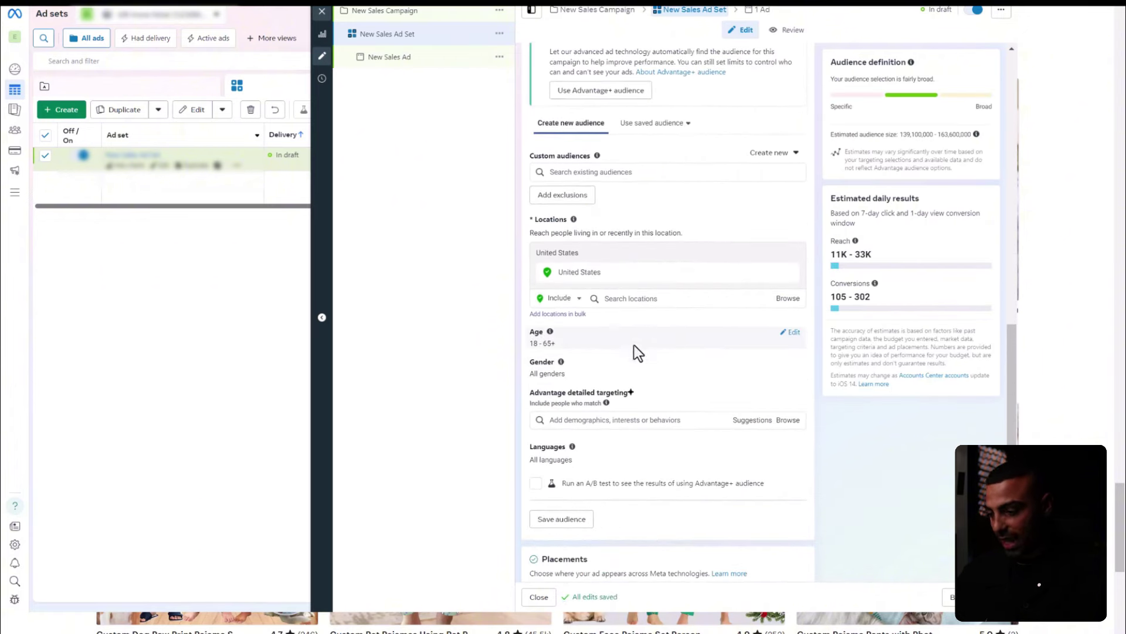
pyautogui.click(648, 422)
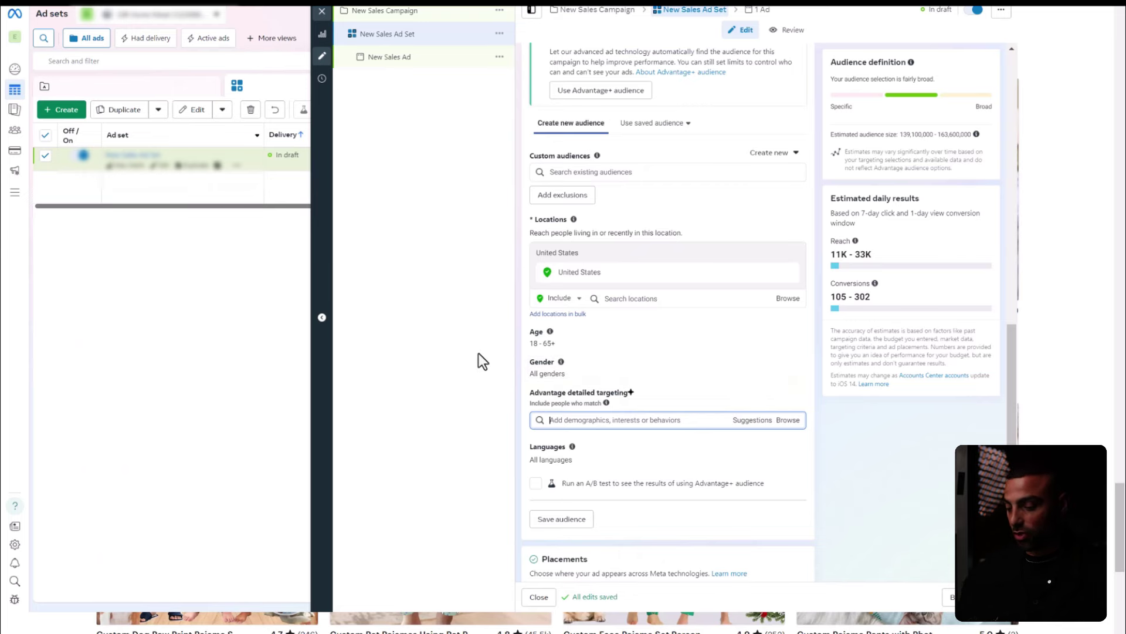
pyautogui.write('dog')
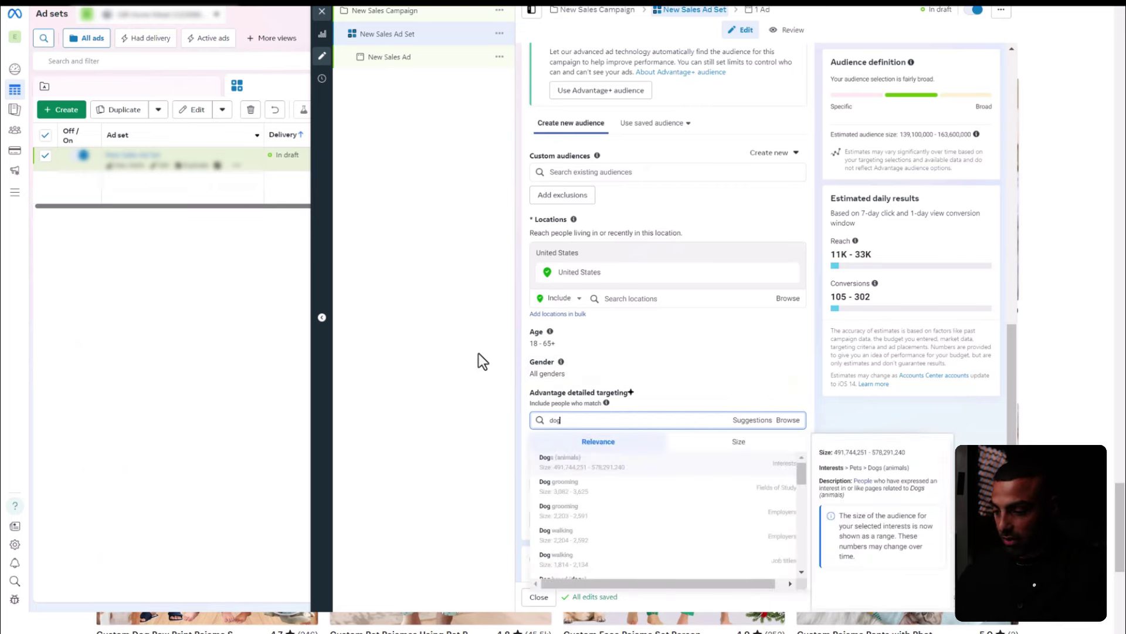
pyautogui.click(722, 467)
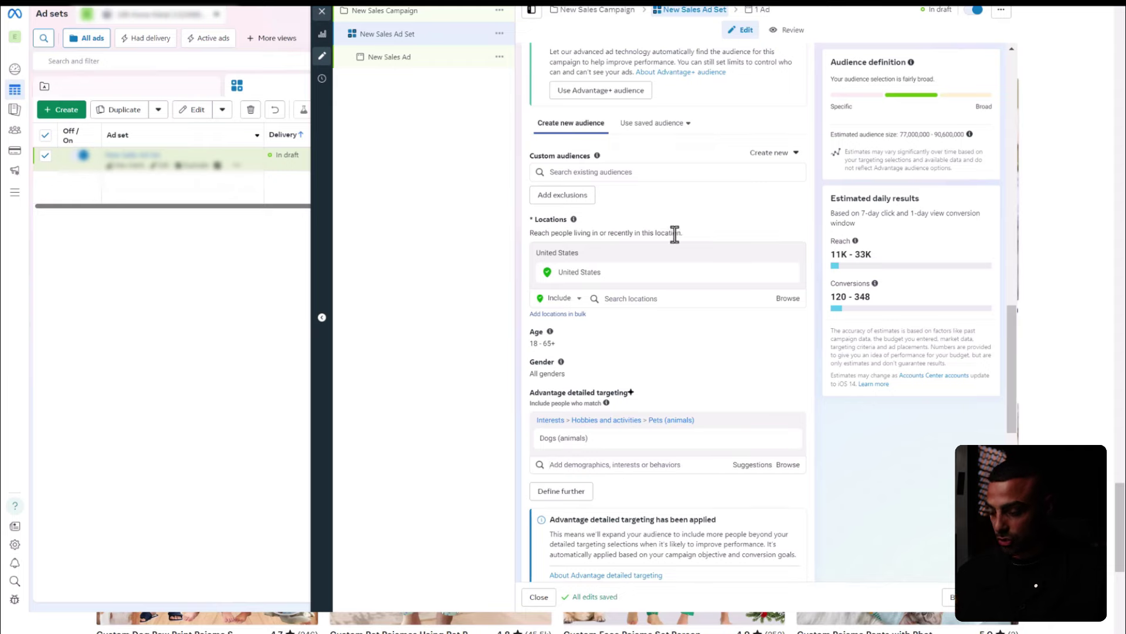
# Continue from the ad set to the new ad's settings and turn off multi-advertiser ads
pyautogui.scroll(-5, 674, 234)
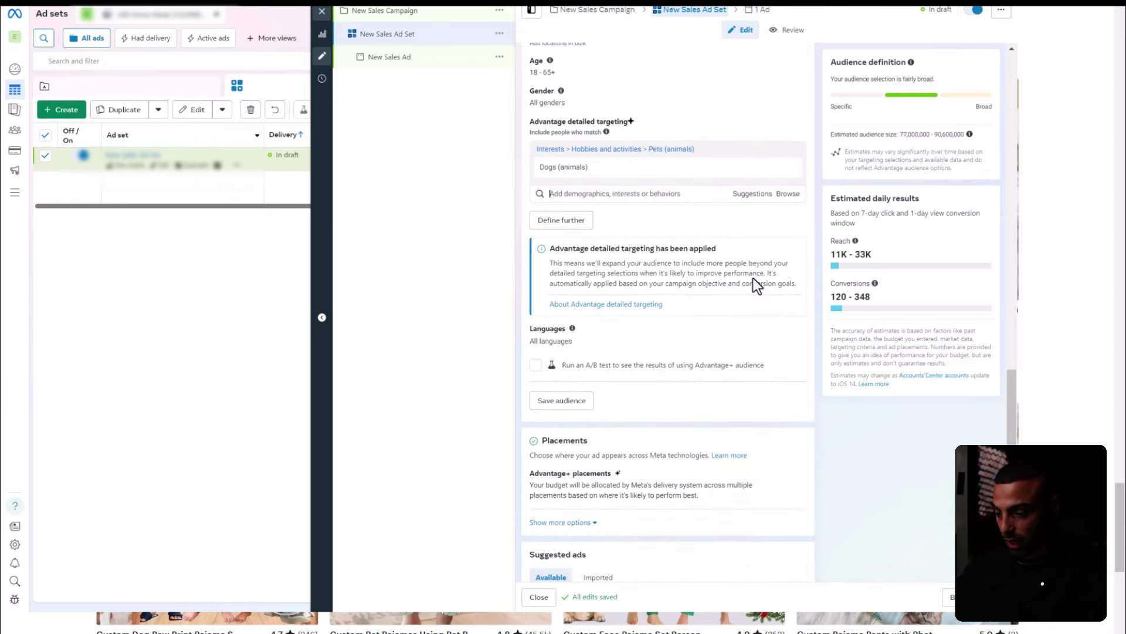
pyautogui.scroll(-2, 706, 284)
pyautogui.scroll(-4, 598, 327)
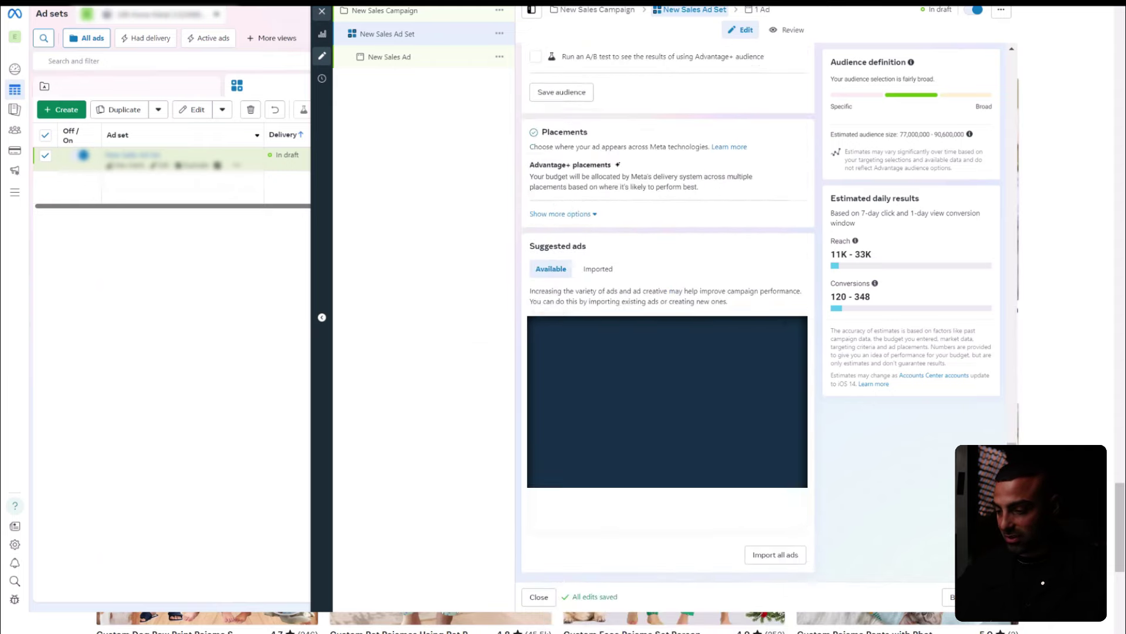
pyautogui.click(1020, 597)
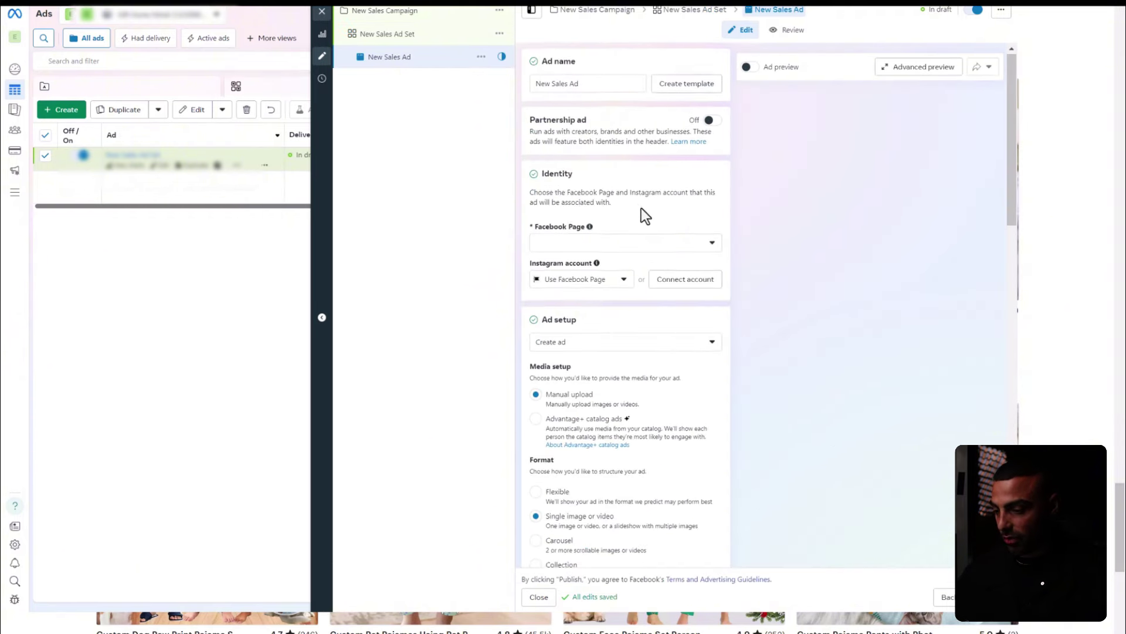
pyautogui.scroll(-3, 641, 211)
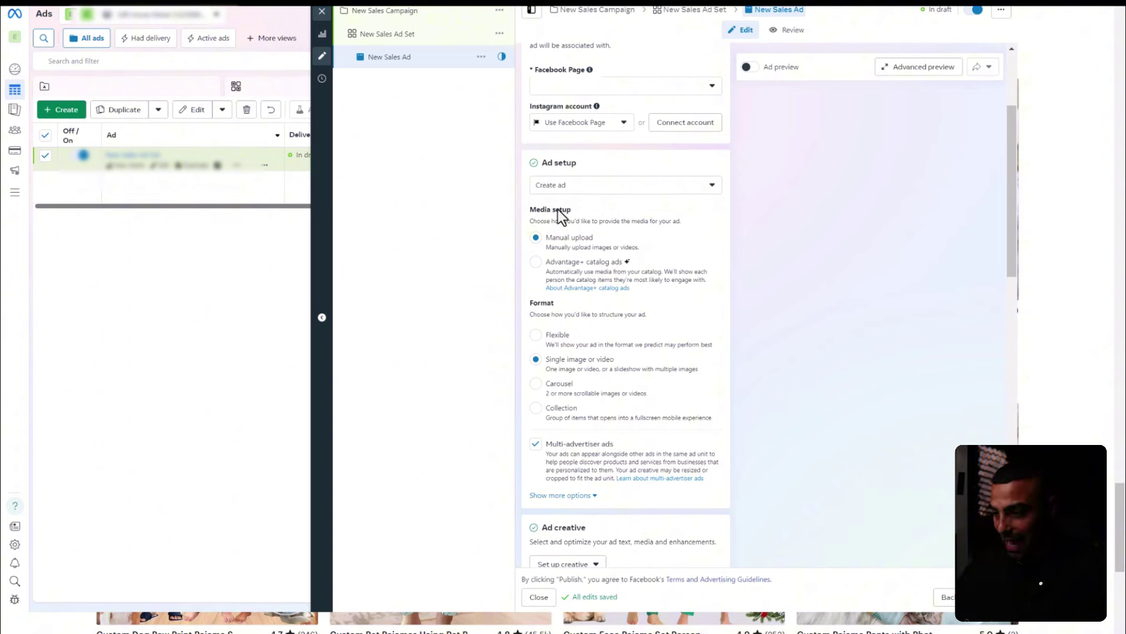
pyautogui.scroll(-2, 562, 246)
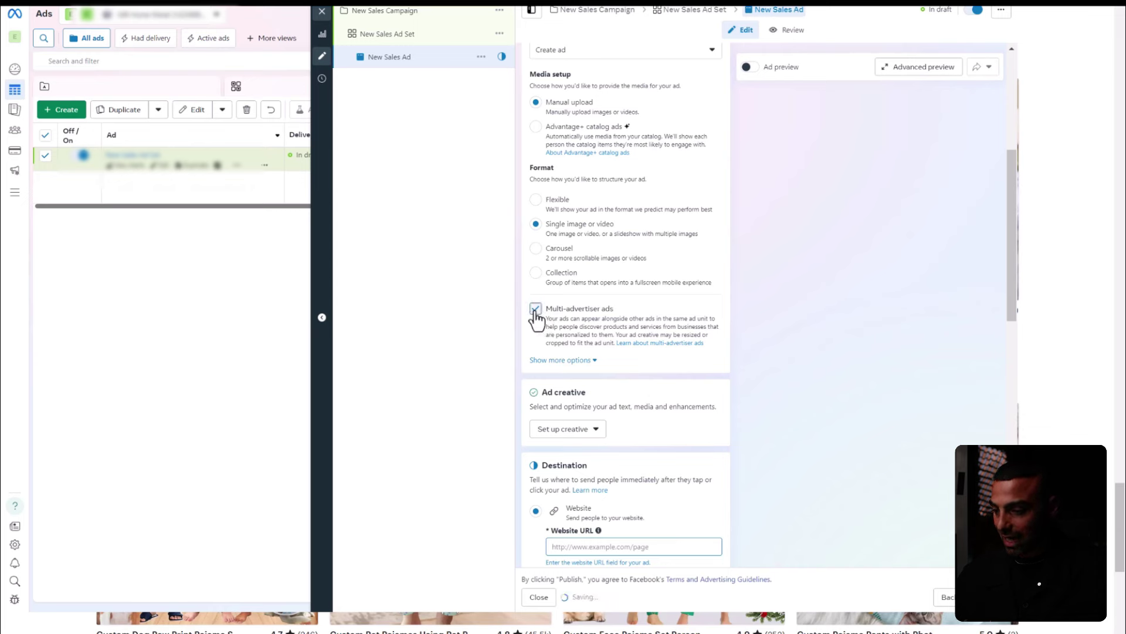
pyautogui.click(536, 309)
# View the media selection in the image ad's creative setup, close it, and look over the ad's website destination settings
pyautogui.scroll(-3, 540, 320)
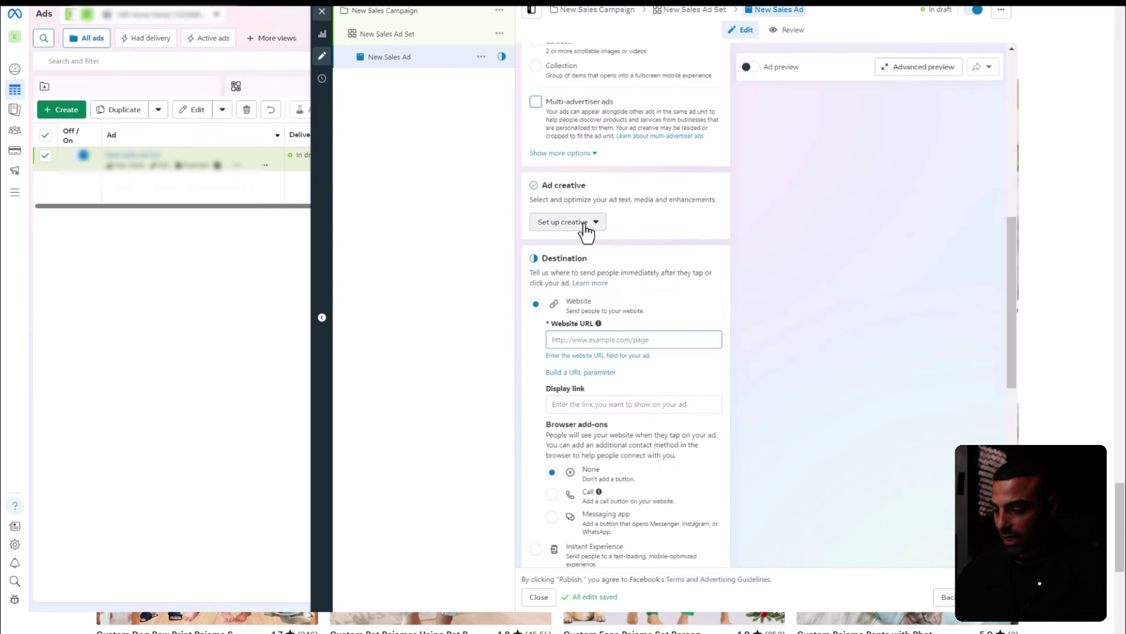
pyautogui.click(584, 222)
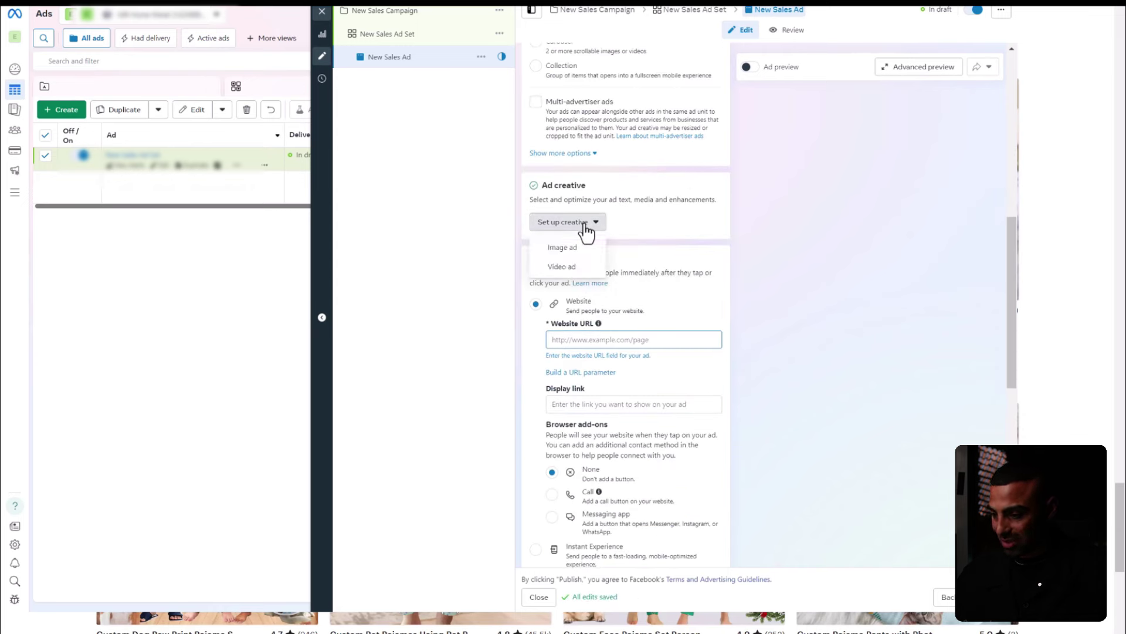
pyautogui.click(584, 249)
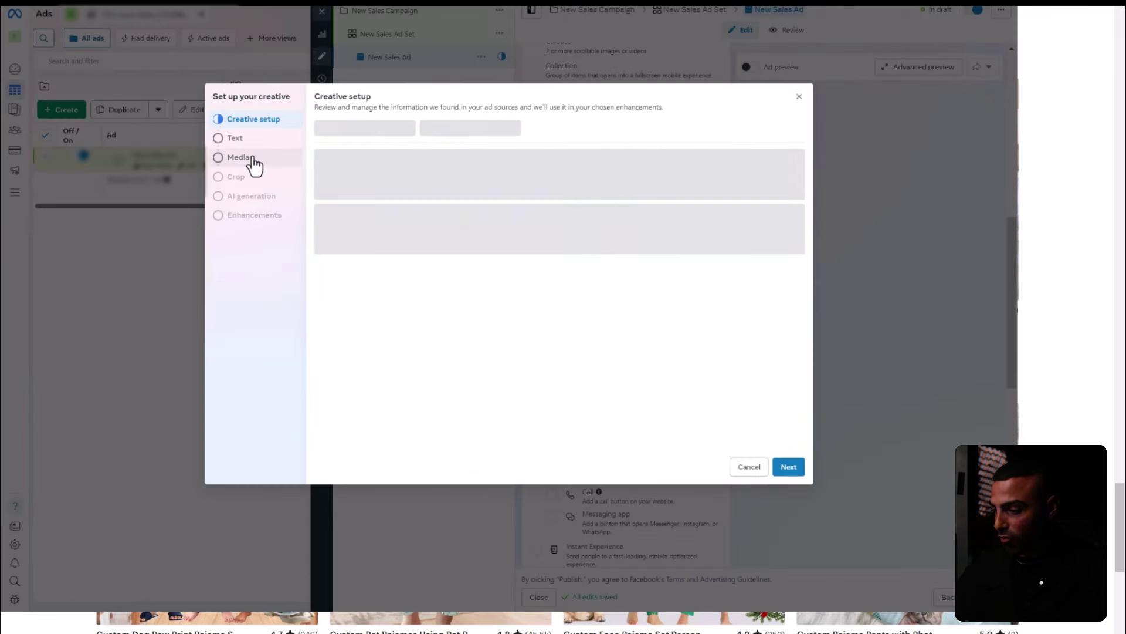
pyautogui.click(253, 158)
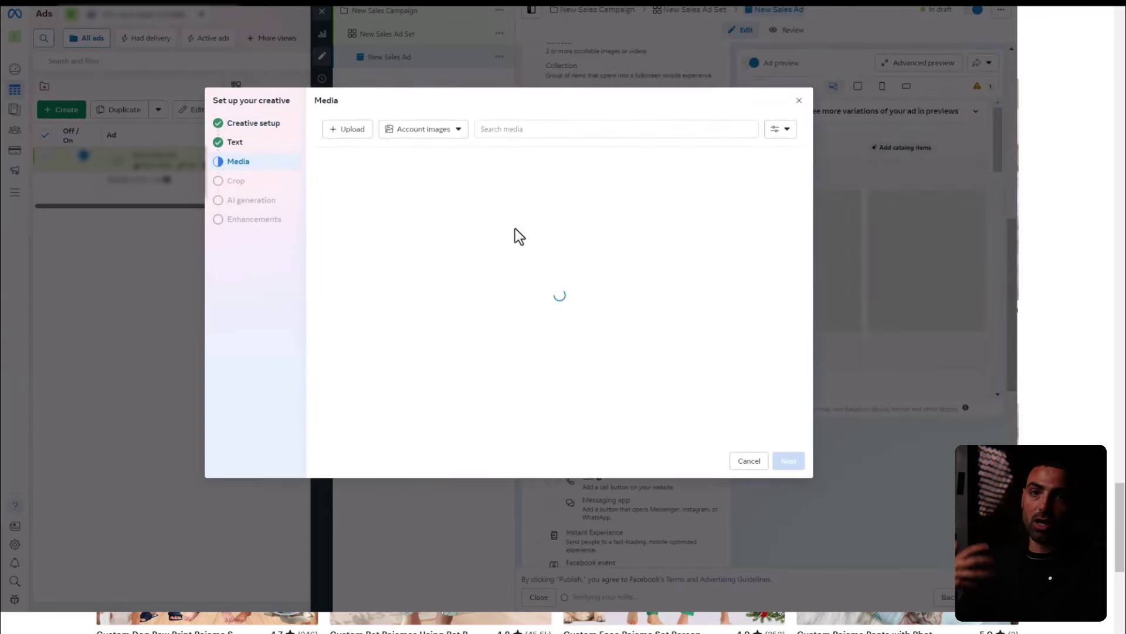
pyautogui.press('Escape')
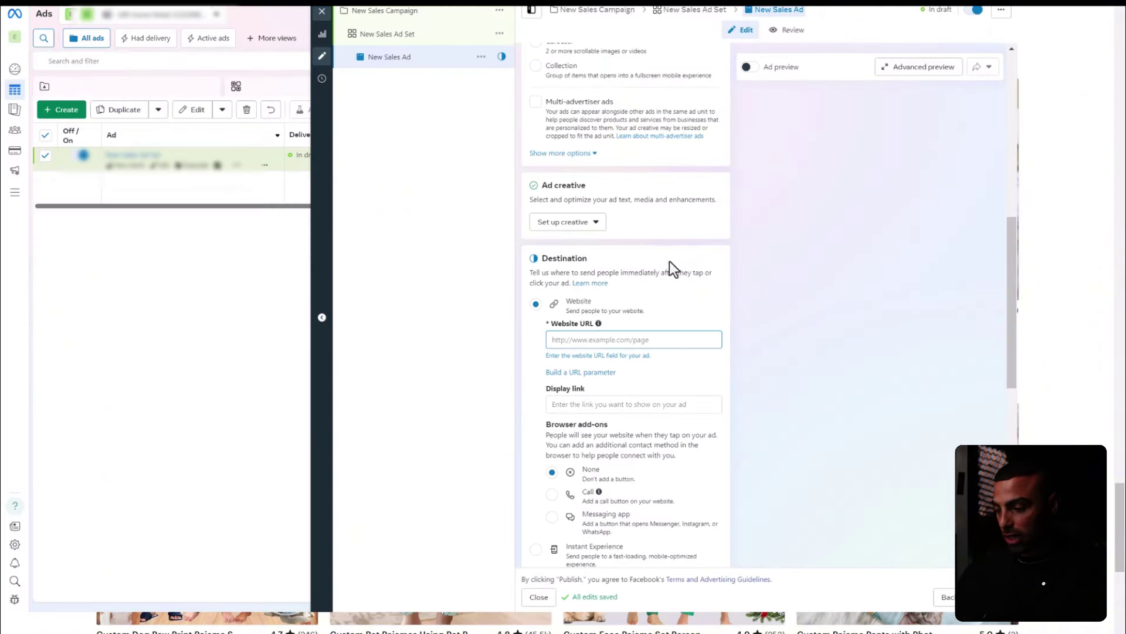
pyautogui.scroll(-2, 669, 264)
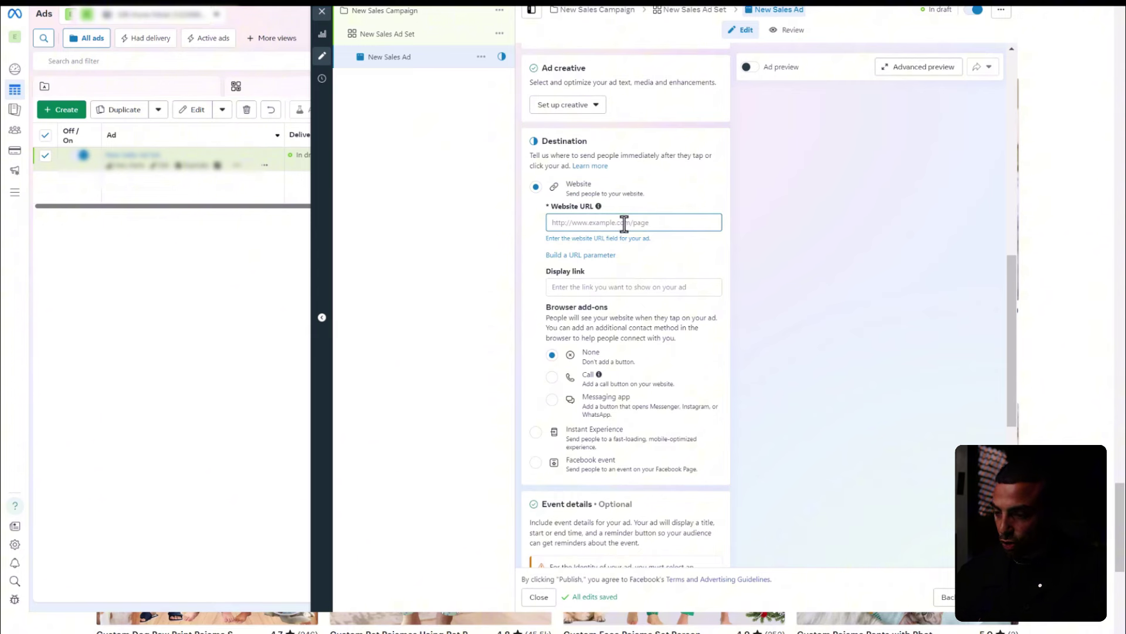
pyautogui.scroll(-7, 625, 258)
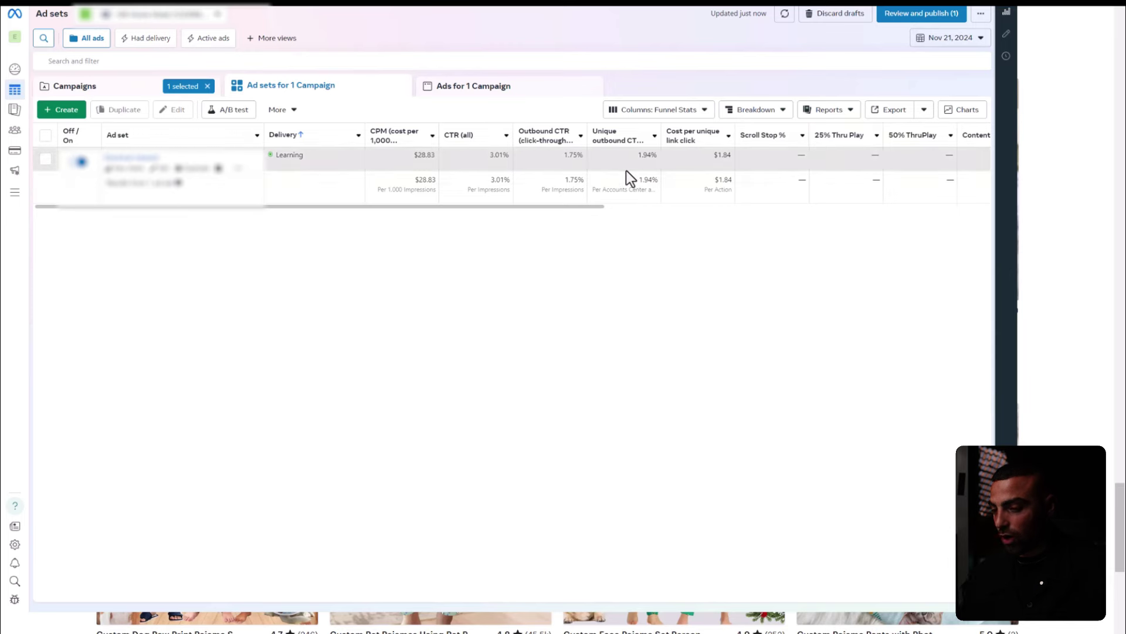
# Review the running ad set's November 21, 2024 funnel metrics across all columns and its learning phase progress
pyautogui.moveTo(560, 207); pyautogui.dragTo(642, 209)
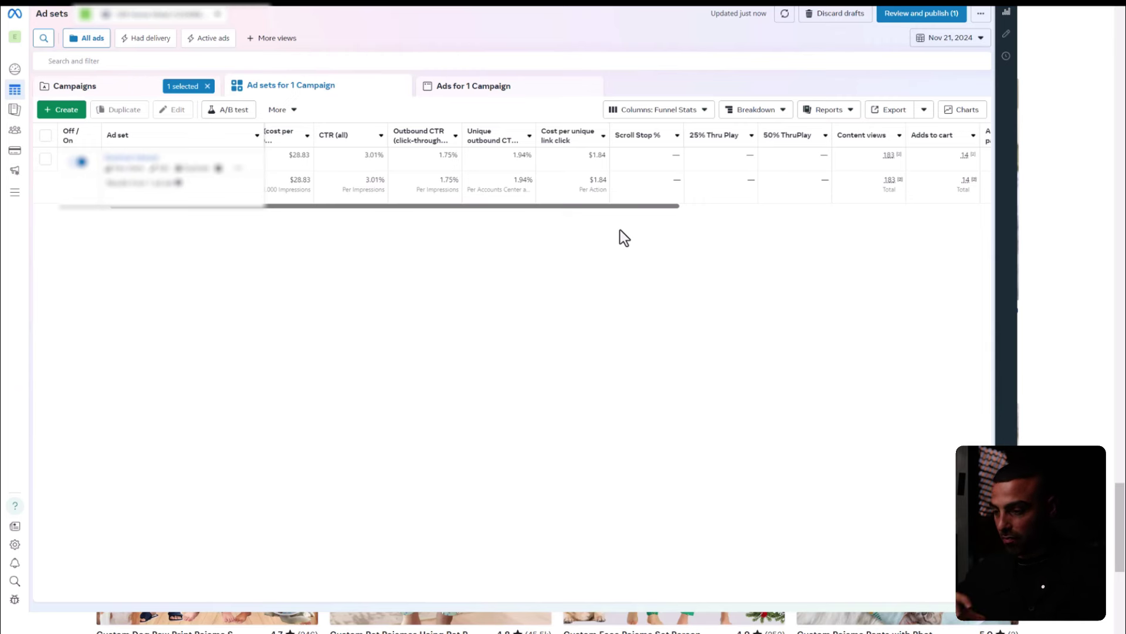
pyautogui.hscroll(5, 619, 230)
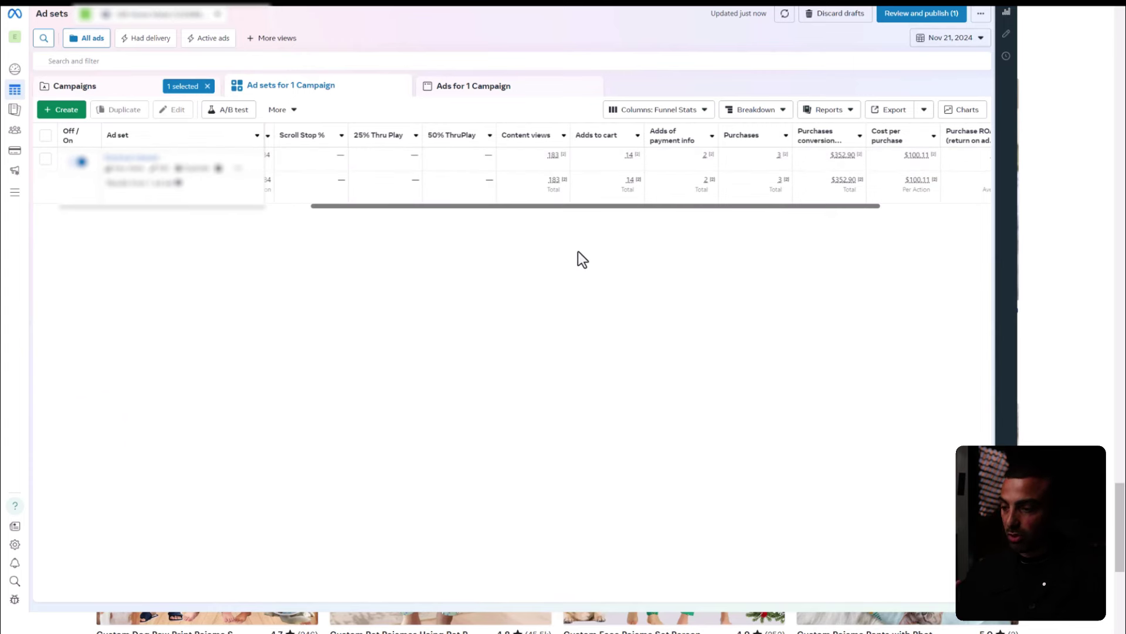
pyautogui.moveTo(625, 163)
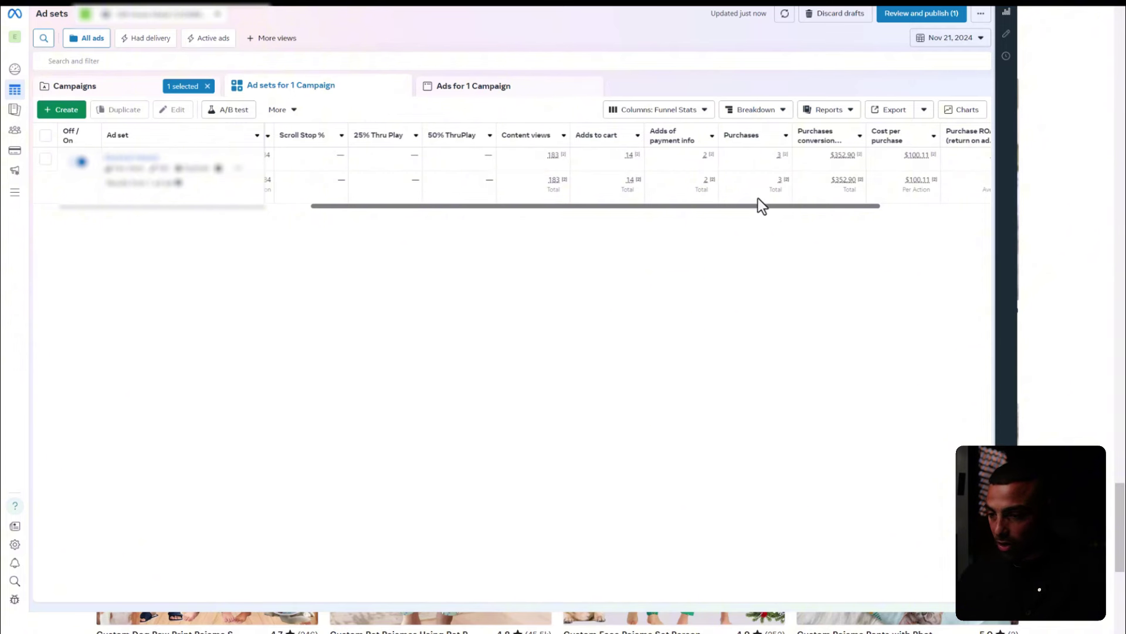
pyautogui.hscroll(5, 726, 206)
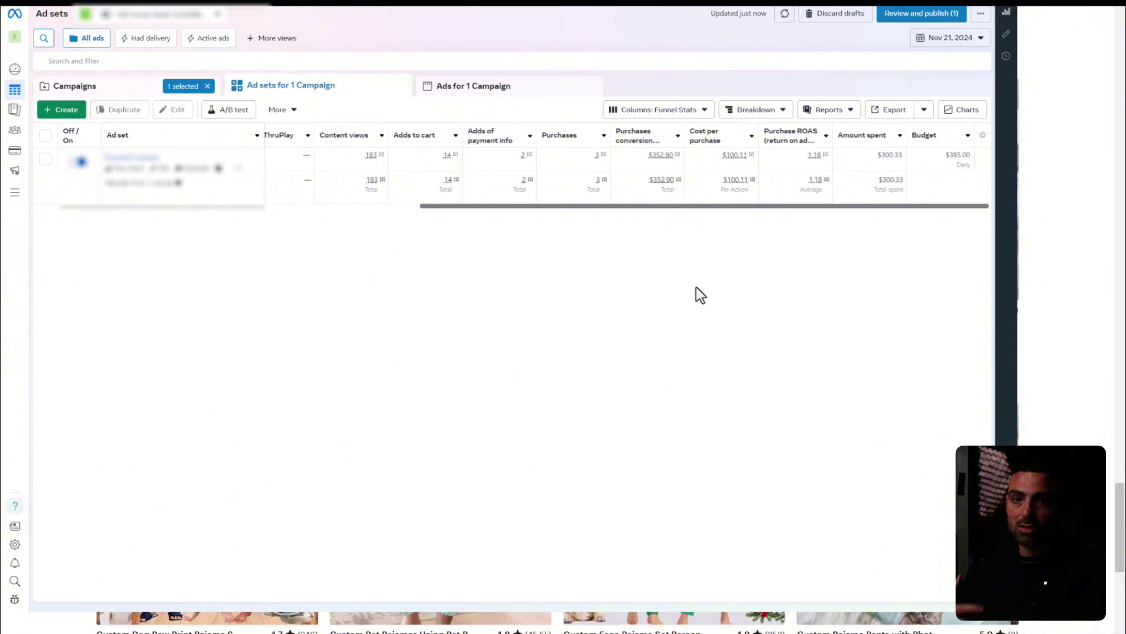
pyautogui.moveTo(836, 206); pyautogui.dragTo(246, 213)
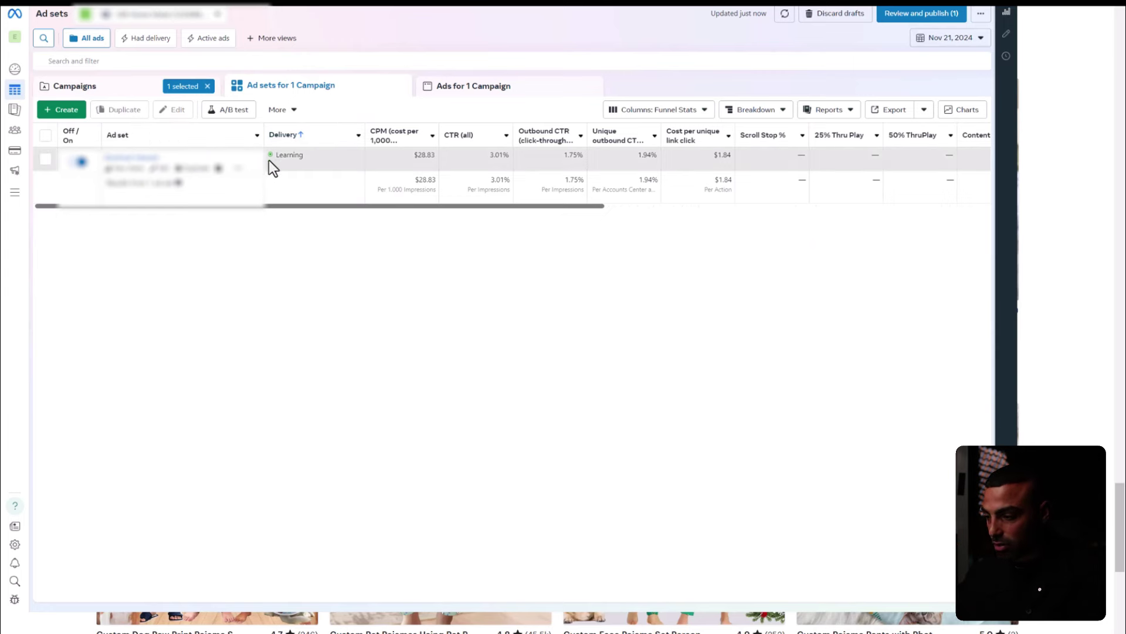
pyautogui.moveTo(270, 155)
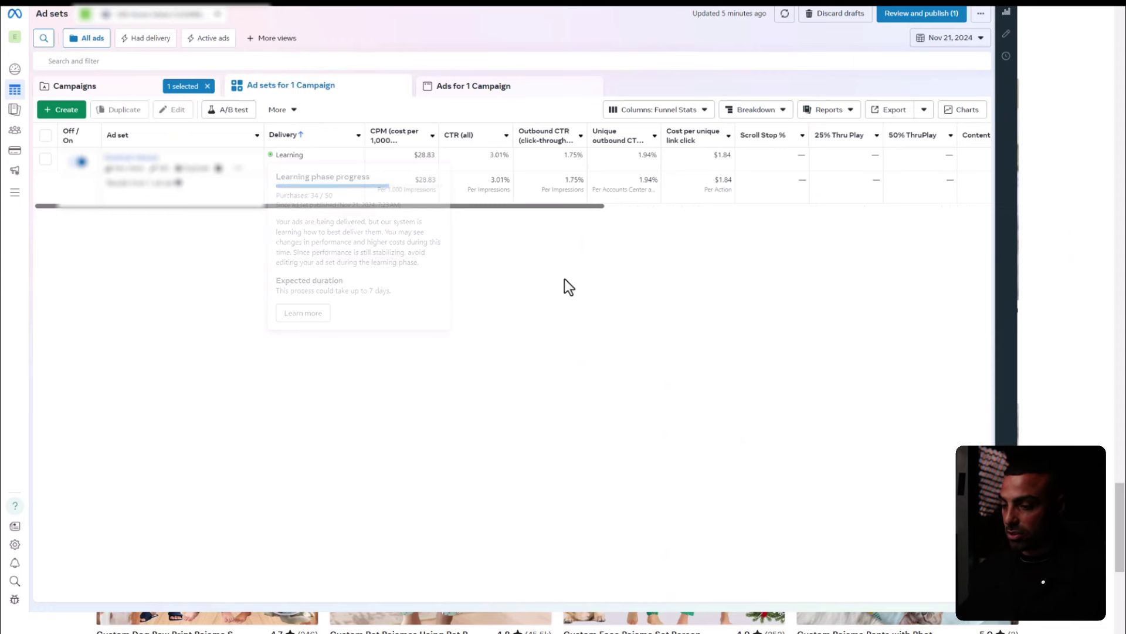
# Set the ad set report's date range to November 22, 2024
pyautogui.moveTo(568, 206); pyautogui.dragTo(885, 176)
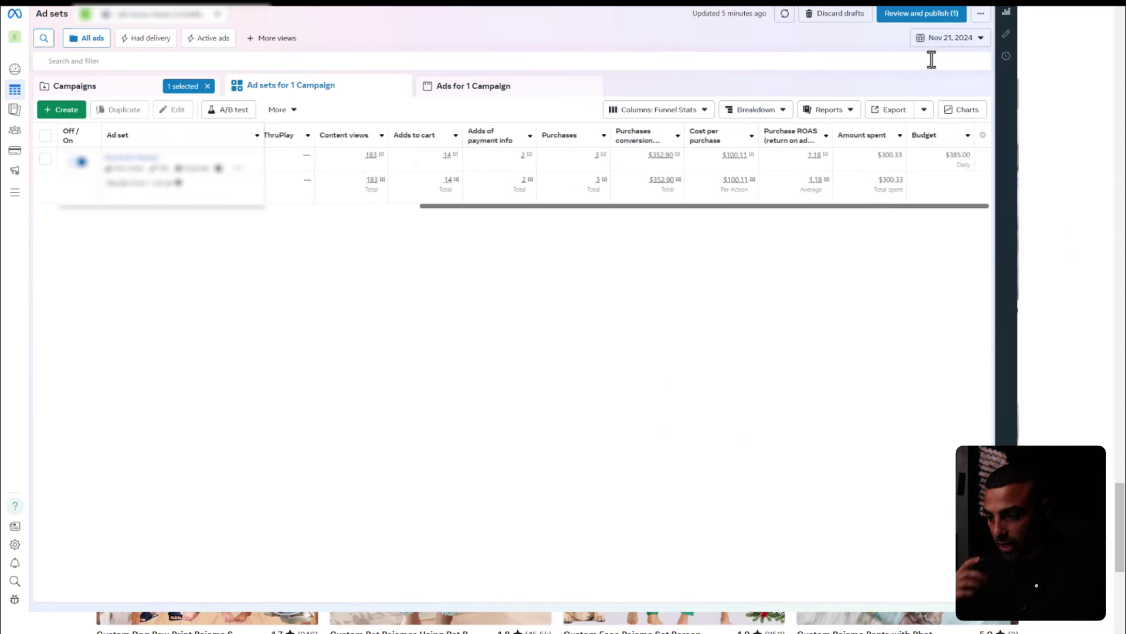
pyautogui.click(950, 50)
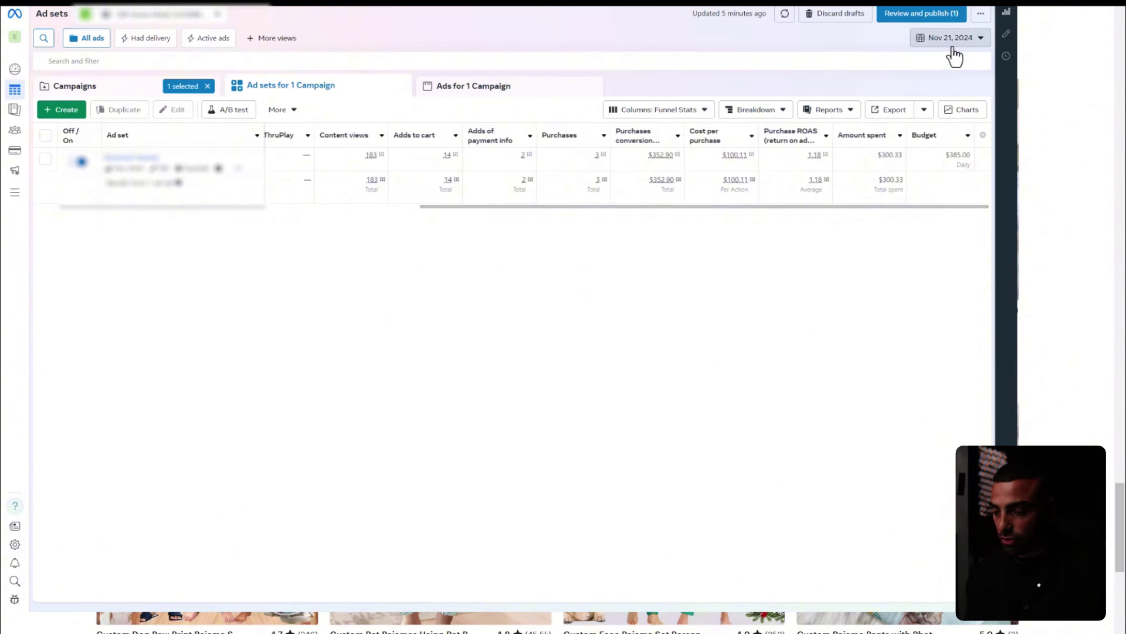
pyautogui.click(750, 141)
pyautogui.click(880, 242)
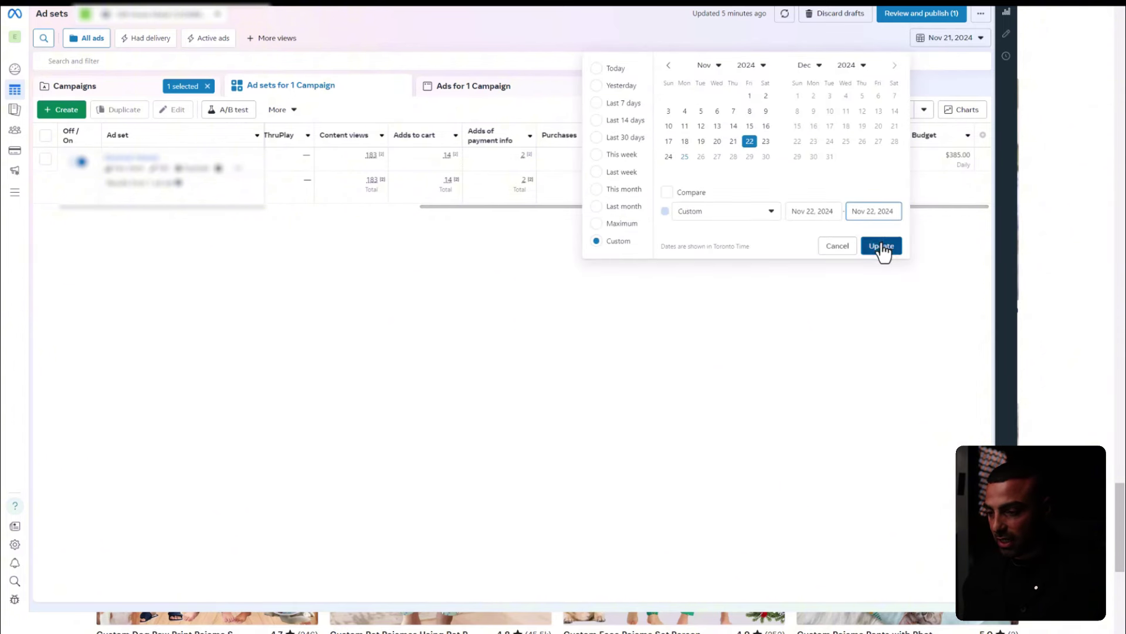